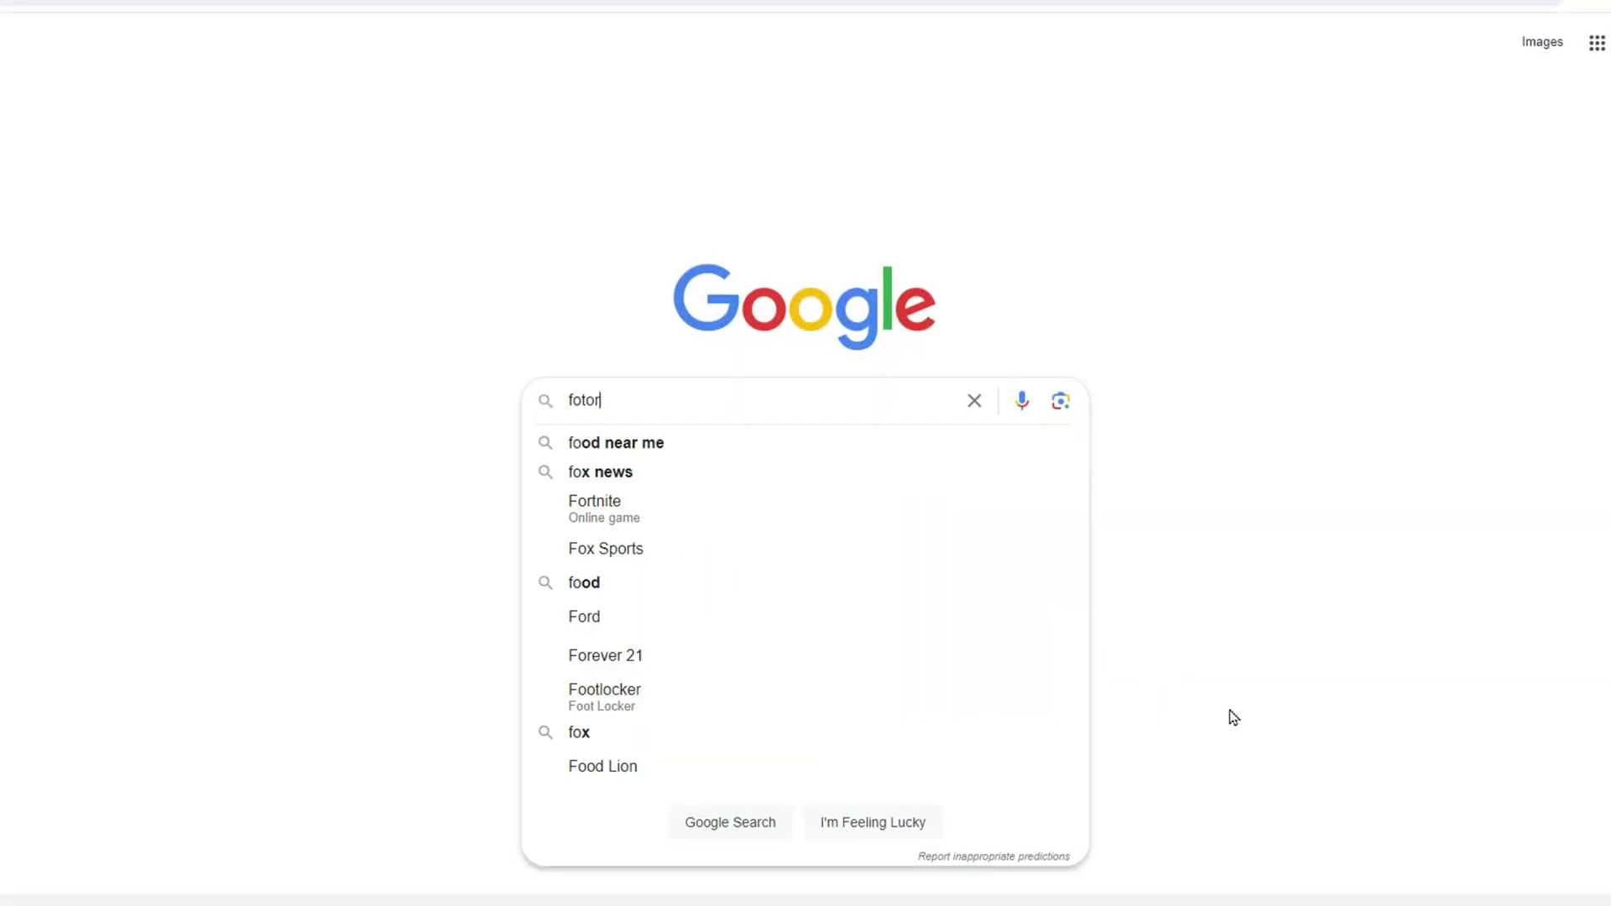
# - Run the Google web search for 'fotor'
pyautogui.press('Return')
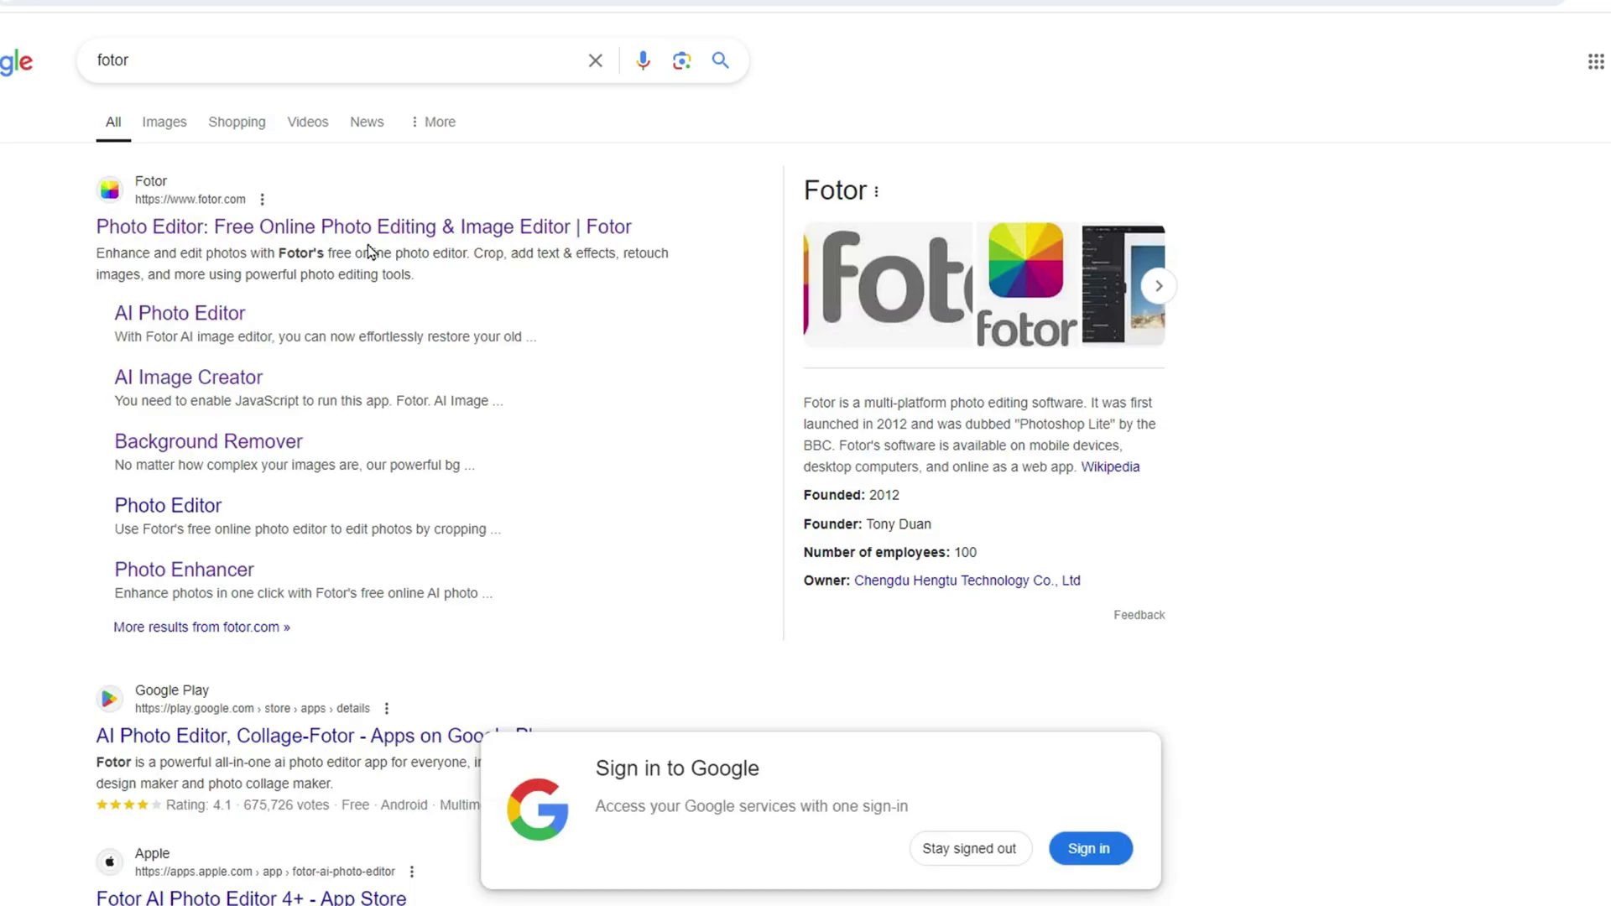
# - Open the fotor.com site from the search results
pyautogui.click(338, 232)
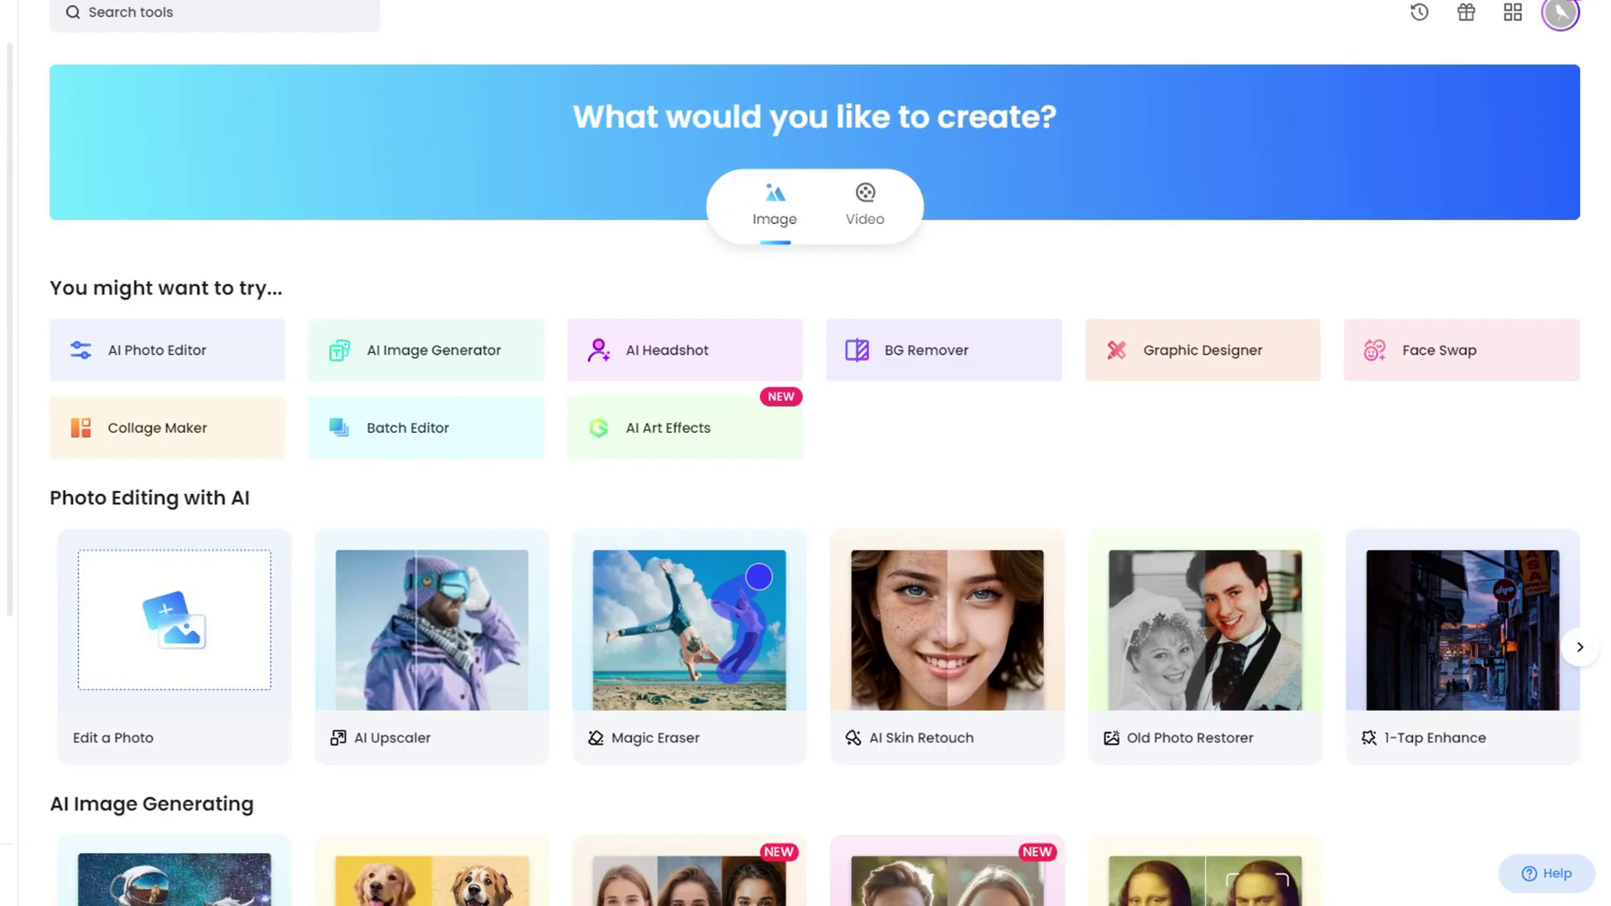
pyautogui.scroll(-2, 805, 503)
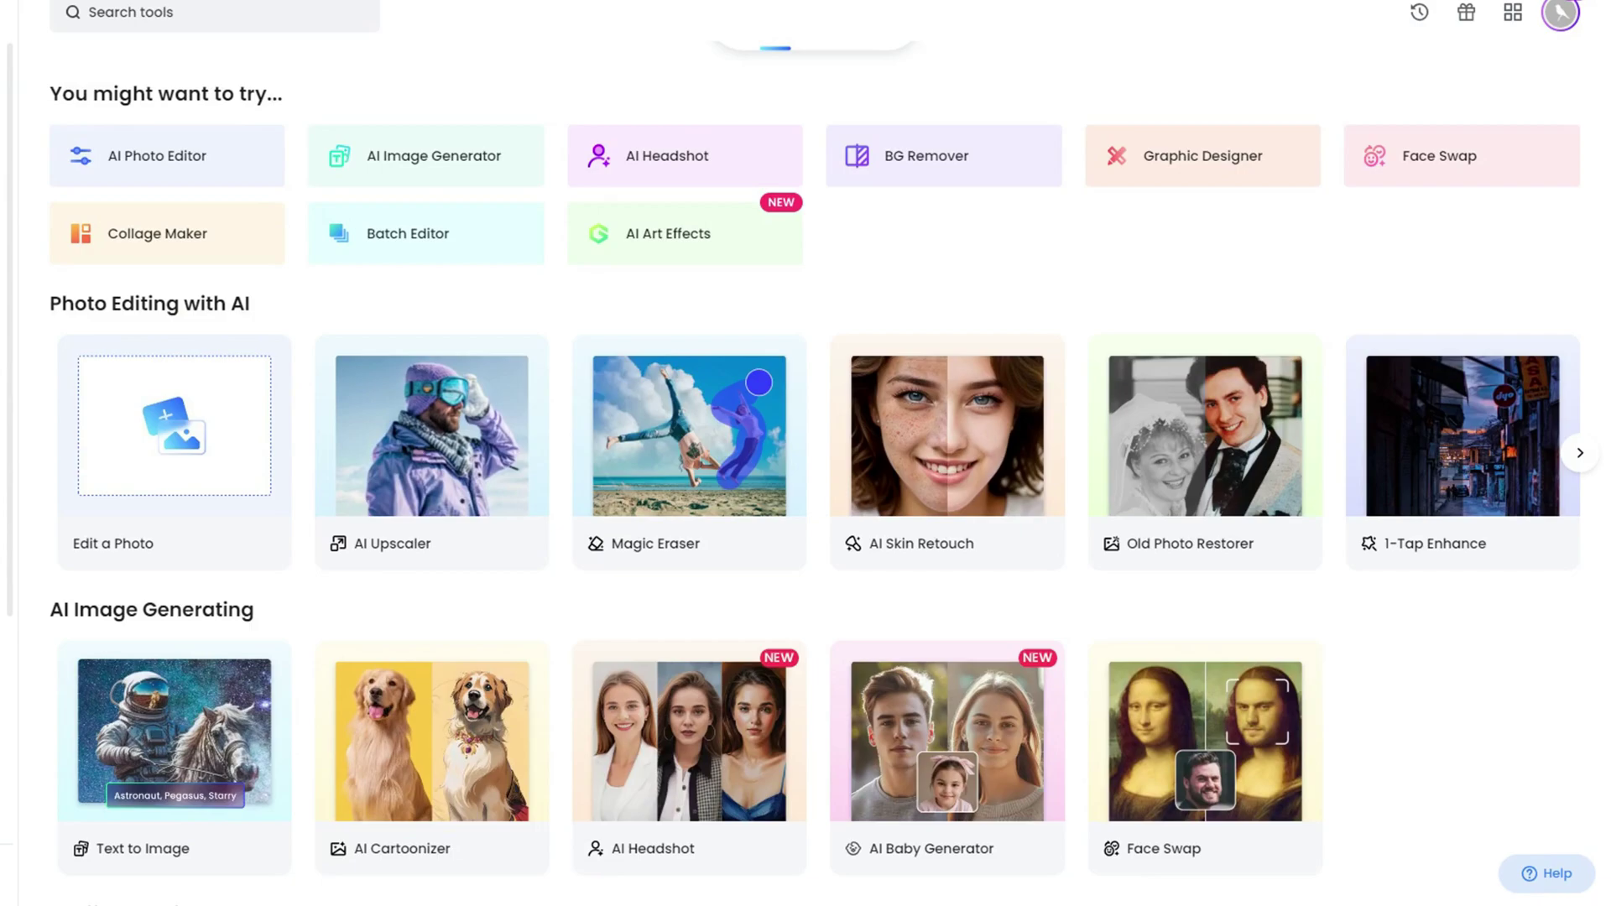
pyautogui.scroll(-2, 806, 504)
pyautogui.scroll(-2, 806, 505)
pyautogui.scroll(-1, 806, 503)
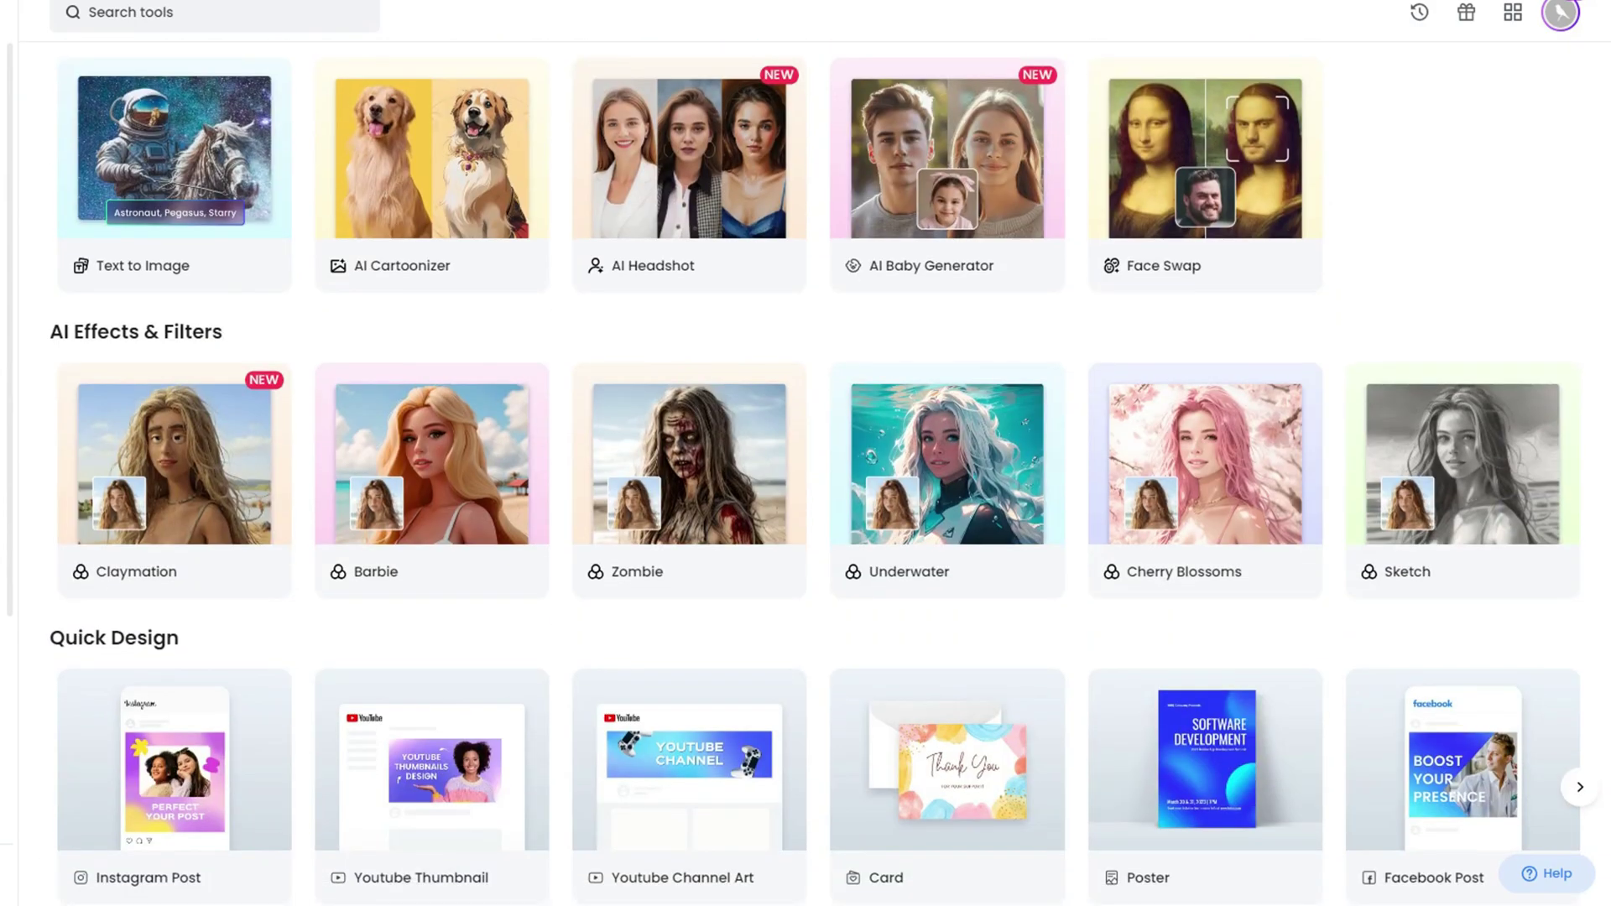
pyautogui.scroll(-2, 806, 504)
pyautogui.scroll(-1, 805, 503)
pyautogui.scroll(-1, 806, 504)
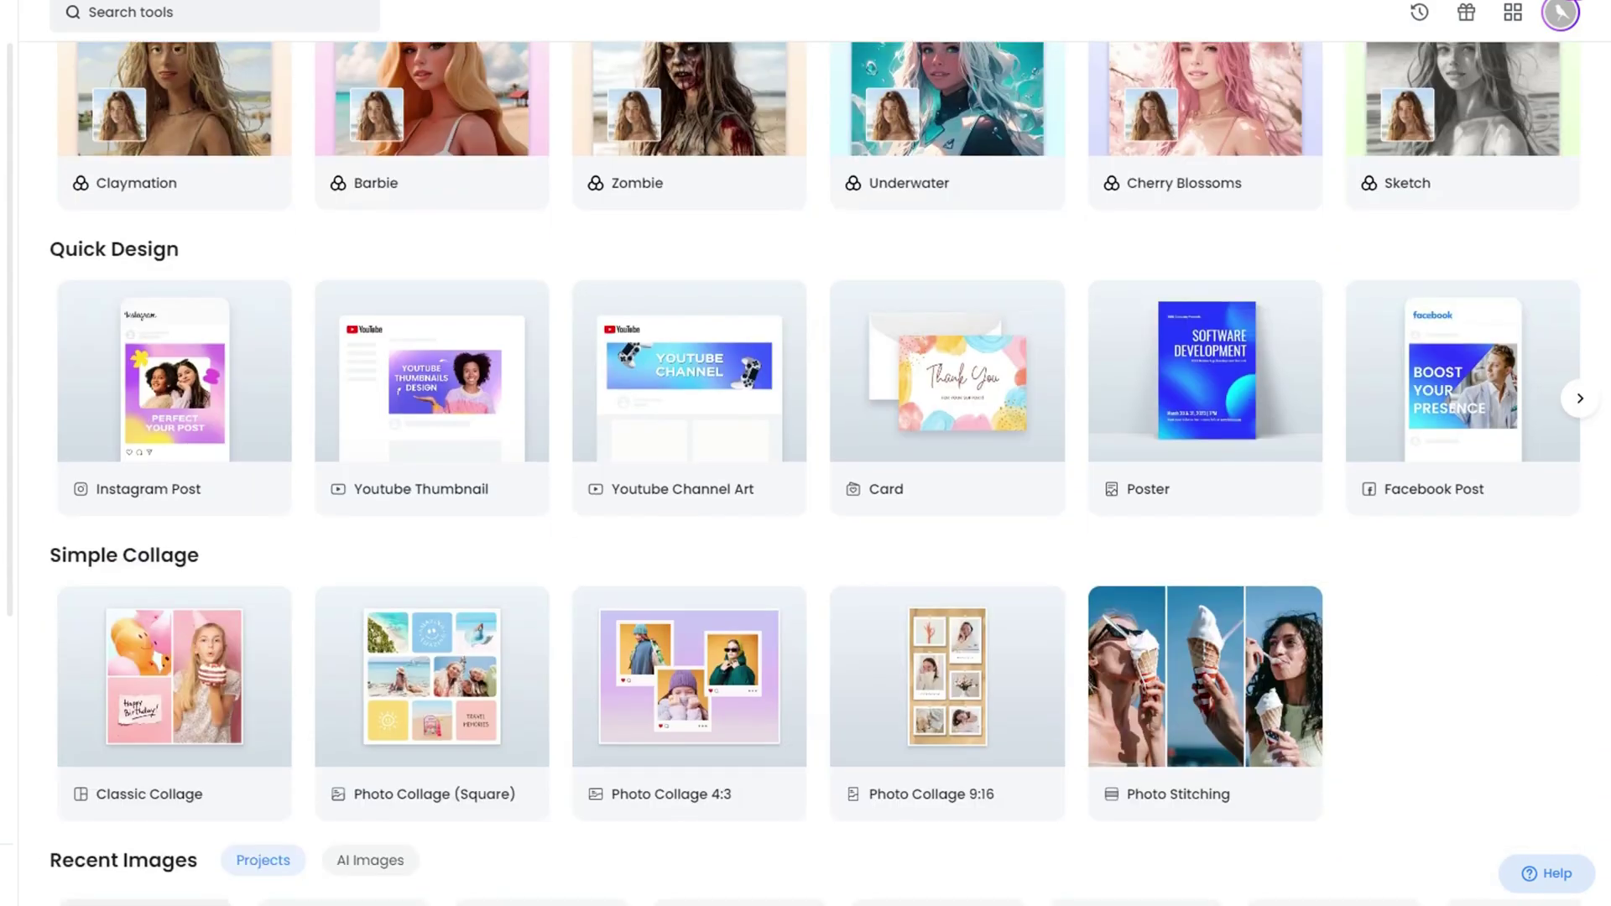
pyautogui.scroll(2, 805, 504)
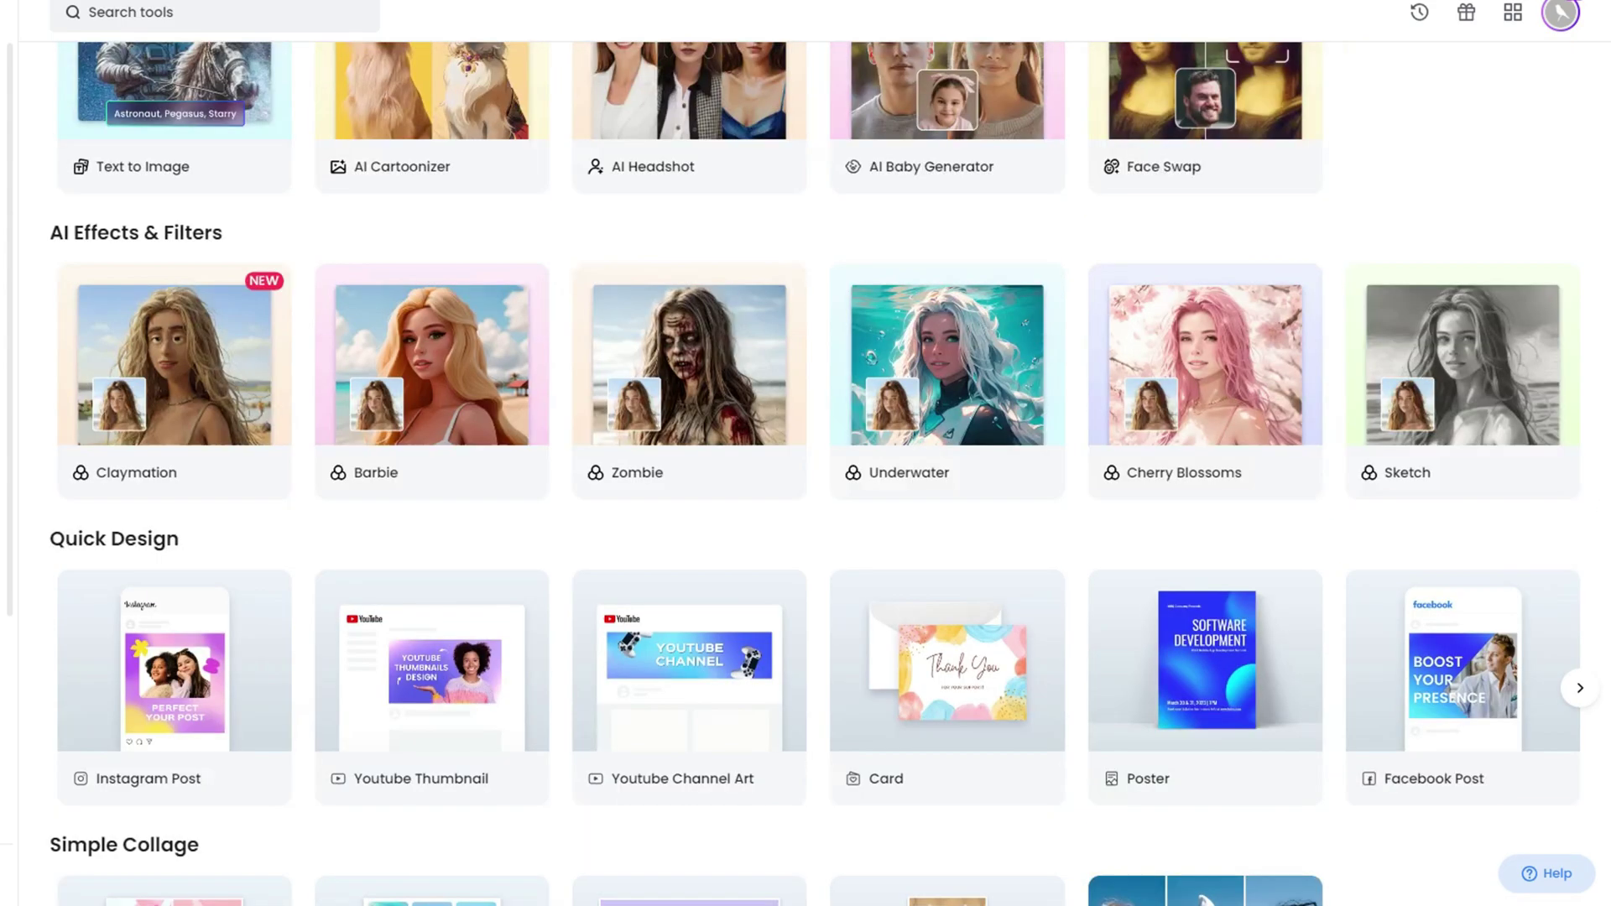
pyautogui.scroll(5, 807, 503)
pyautogui.scroll(2, 806, 504)
pyautogui.scroll(1, 806, 503)
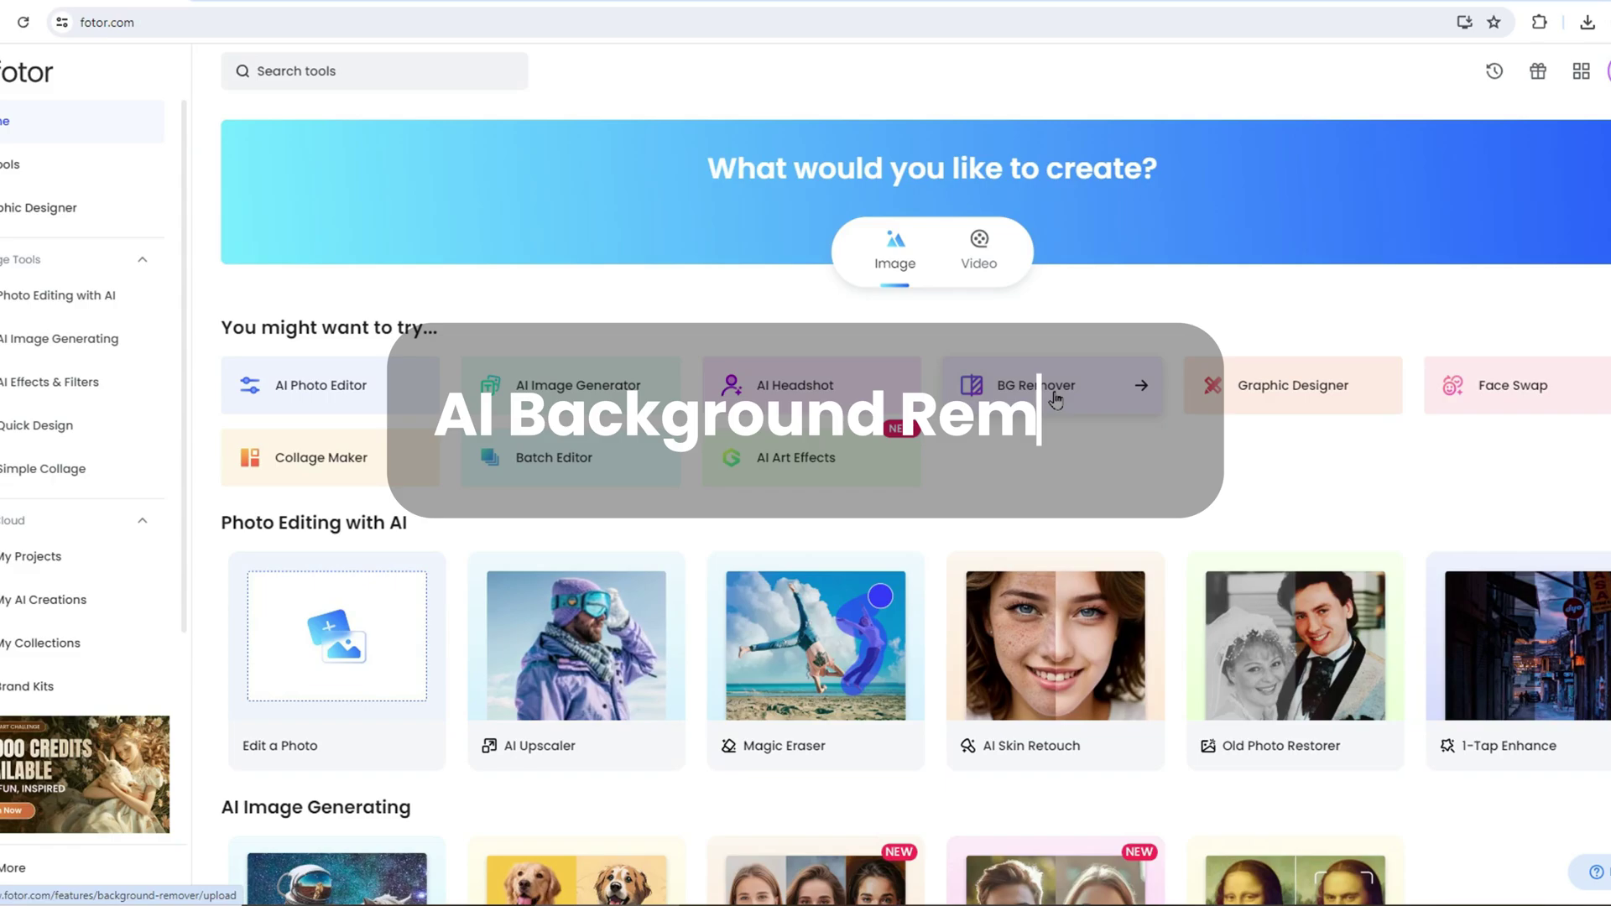
# - Cut out the serum bottle, nudge it left and give it a plain white background
pyautogui.click(1056, 396)
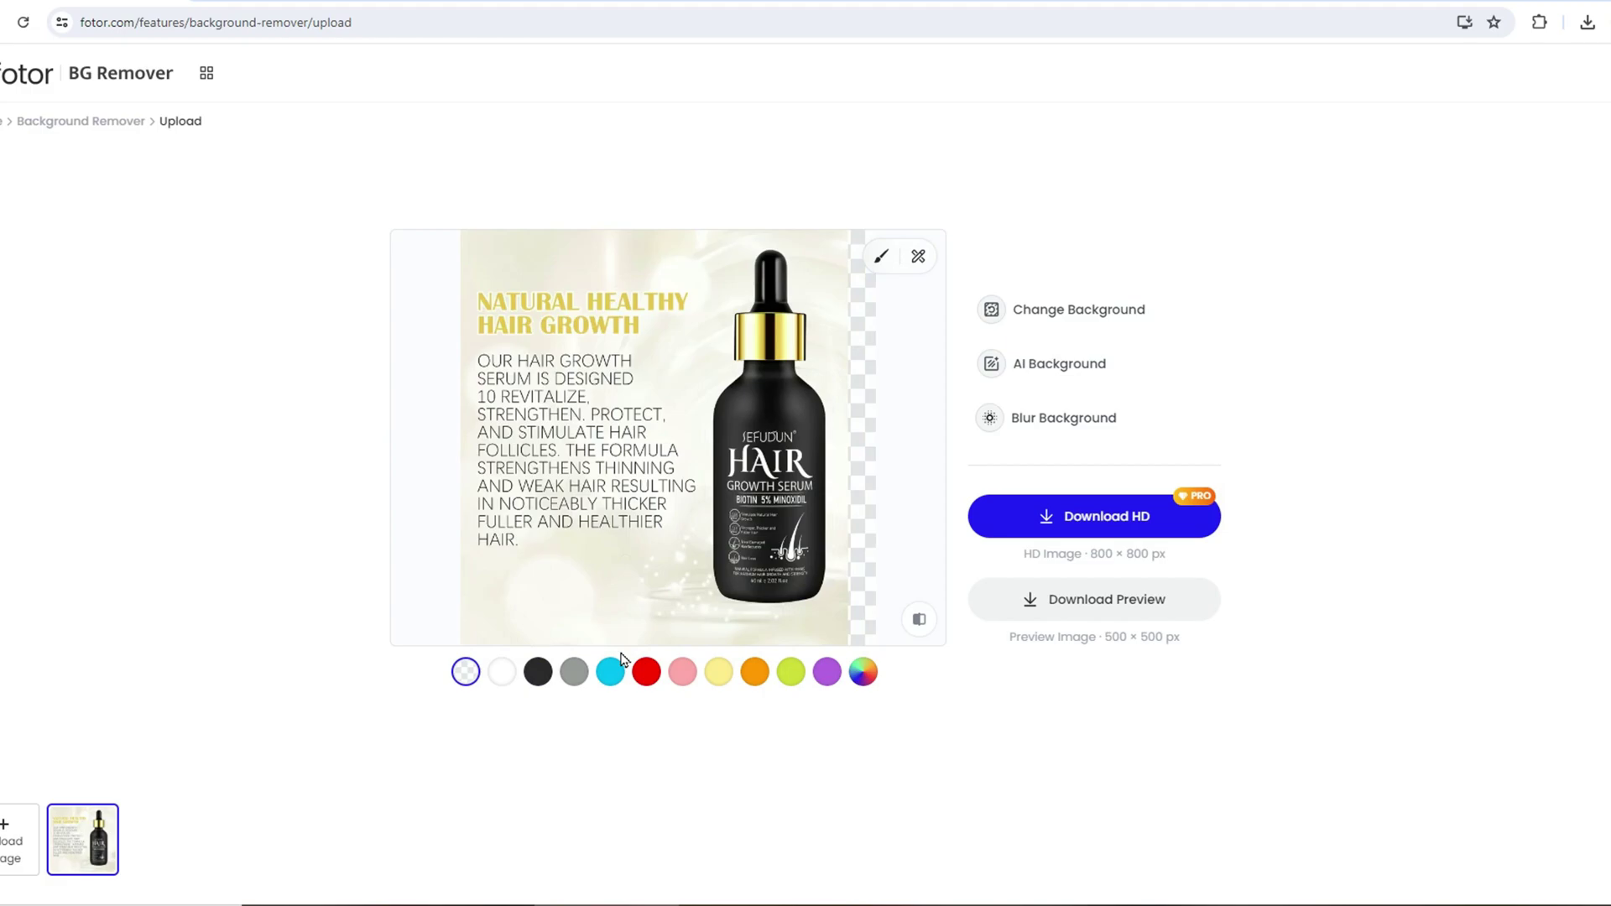
pyautogui.moveTo(780, 538); pyautogui.dragTo(678, 547)
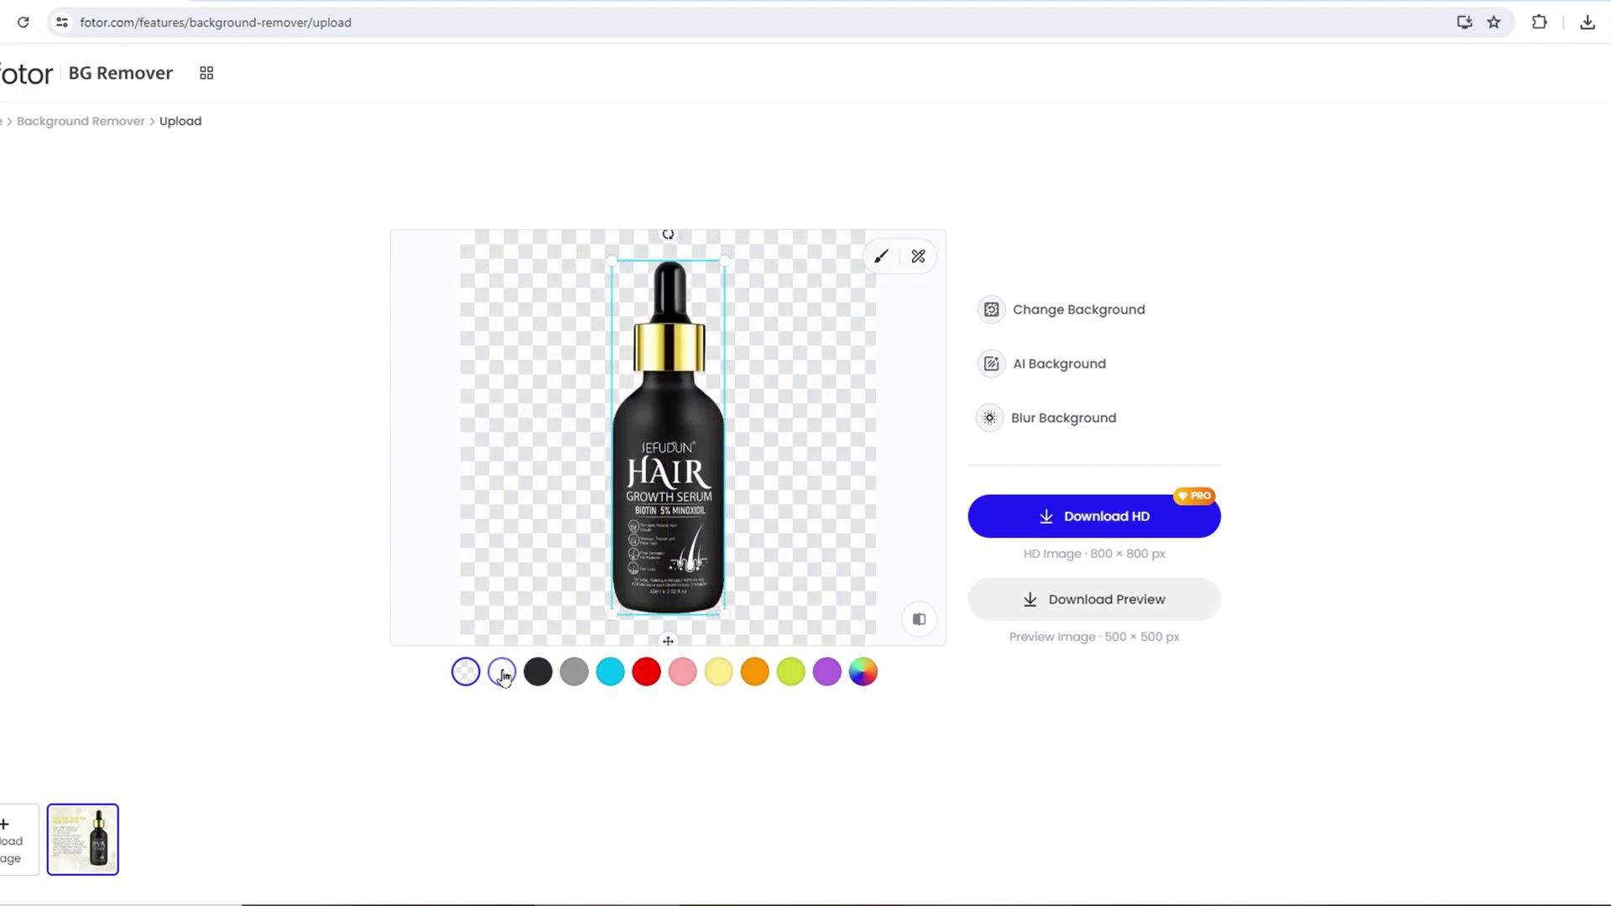
pyautogui.click(503, 674)
pyautogui.click(828, 558)
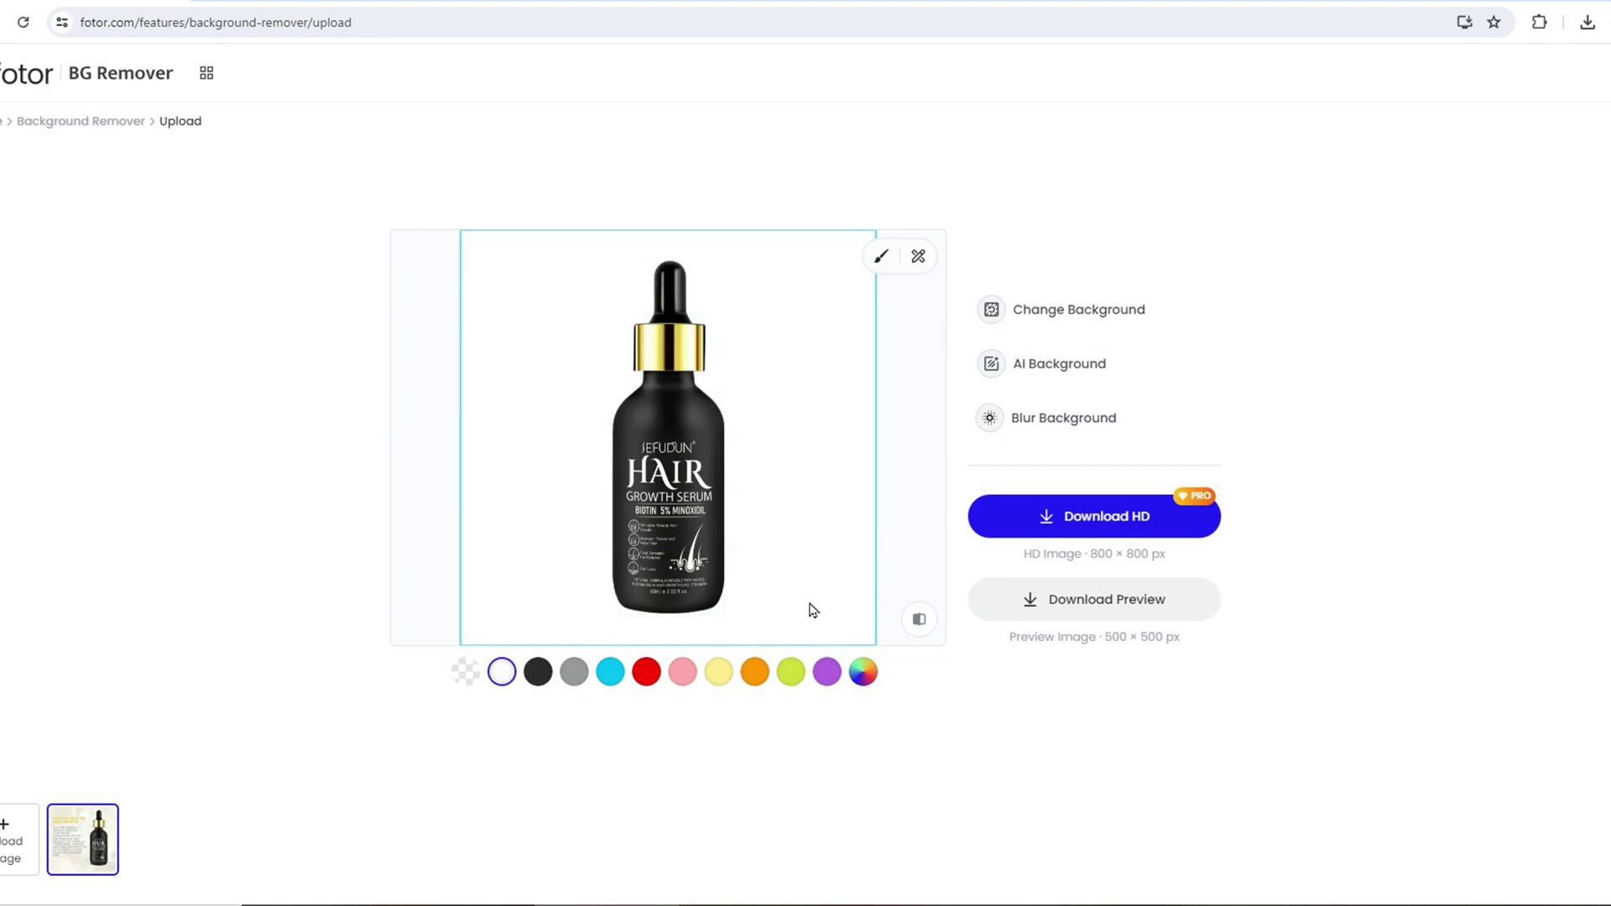
# - Swap the bottle's backdrop for the grey gradient photo background
pyautogui.click(1072, 311)
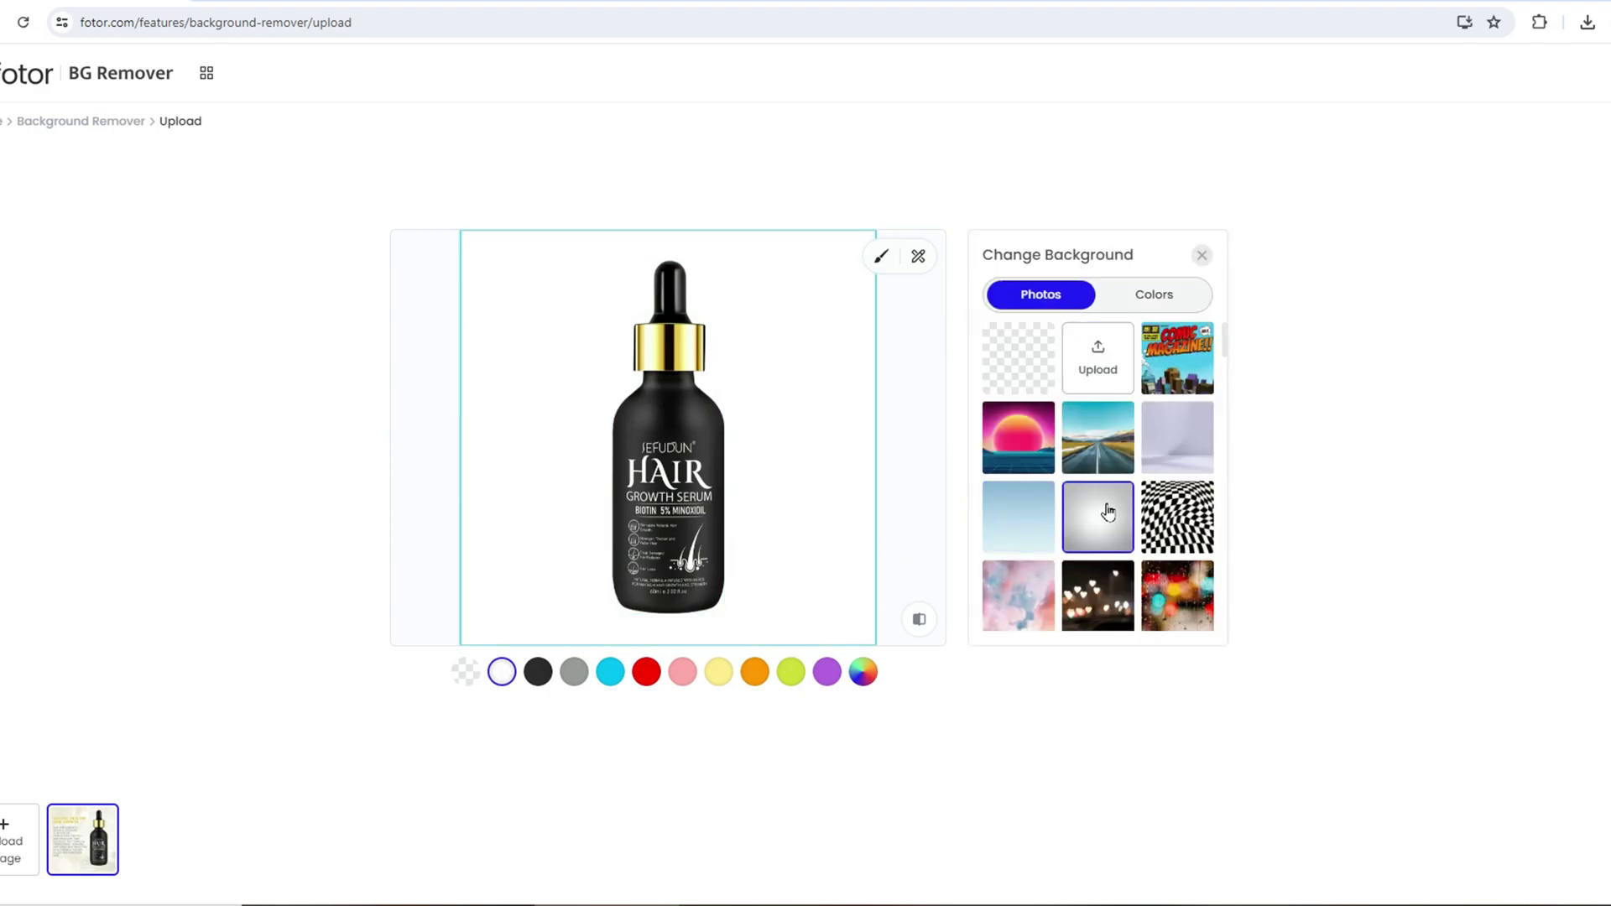
pyautogui.click(1107, 511)
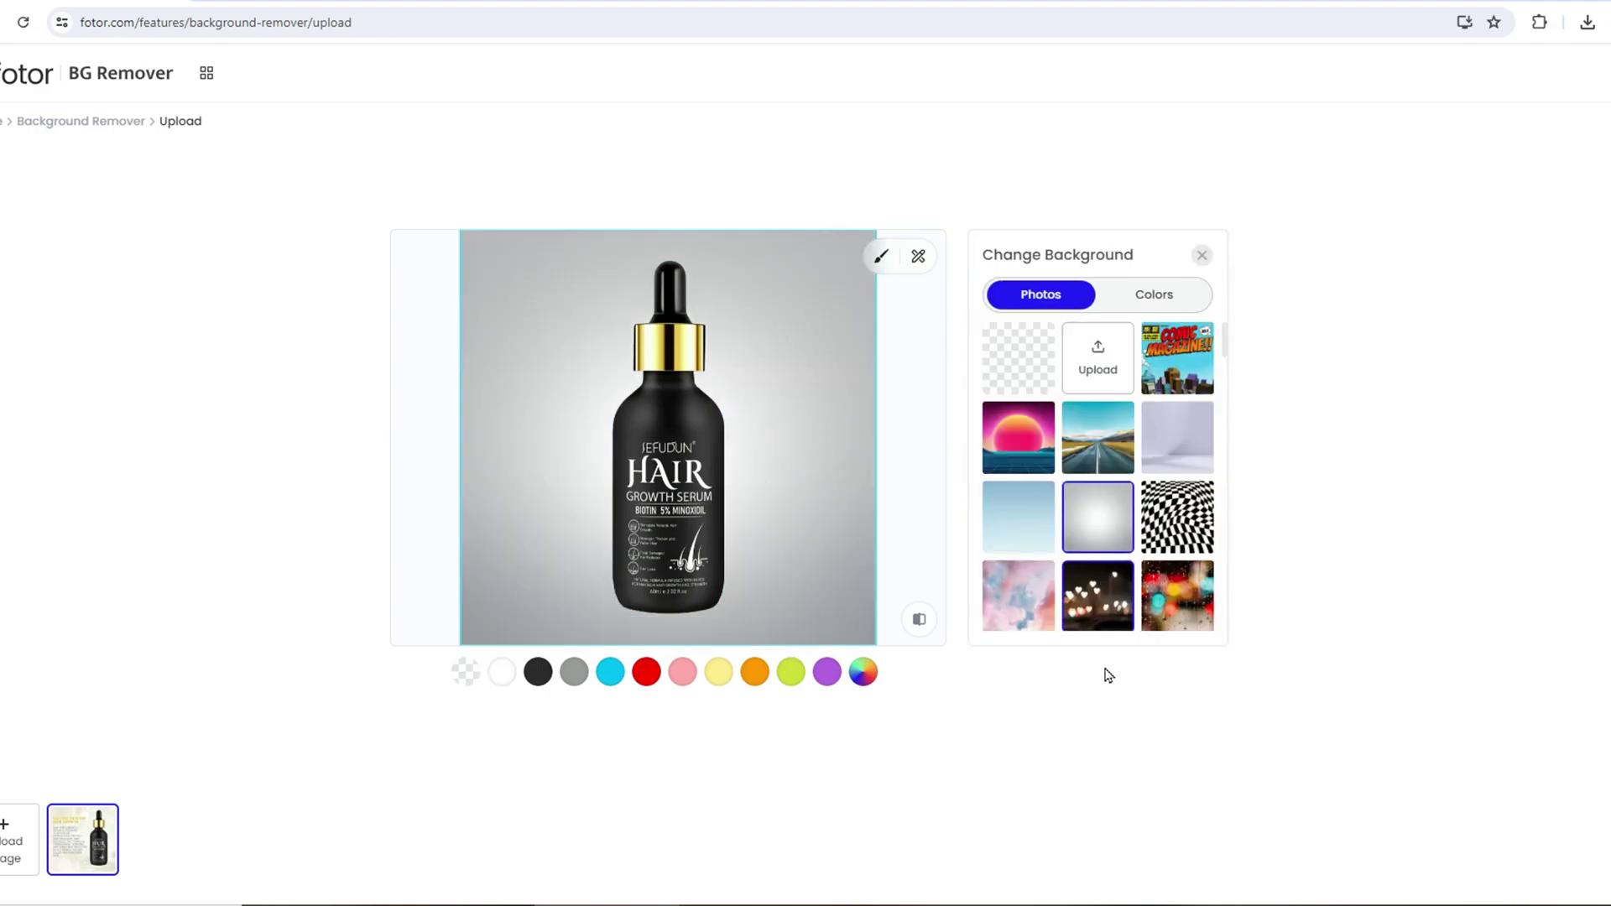
pyautogui.click(1202, 258)
pyautogui.click(1108, 378)
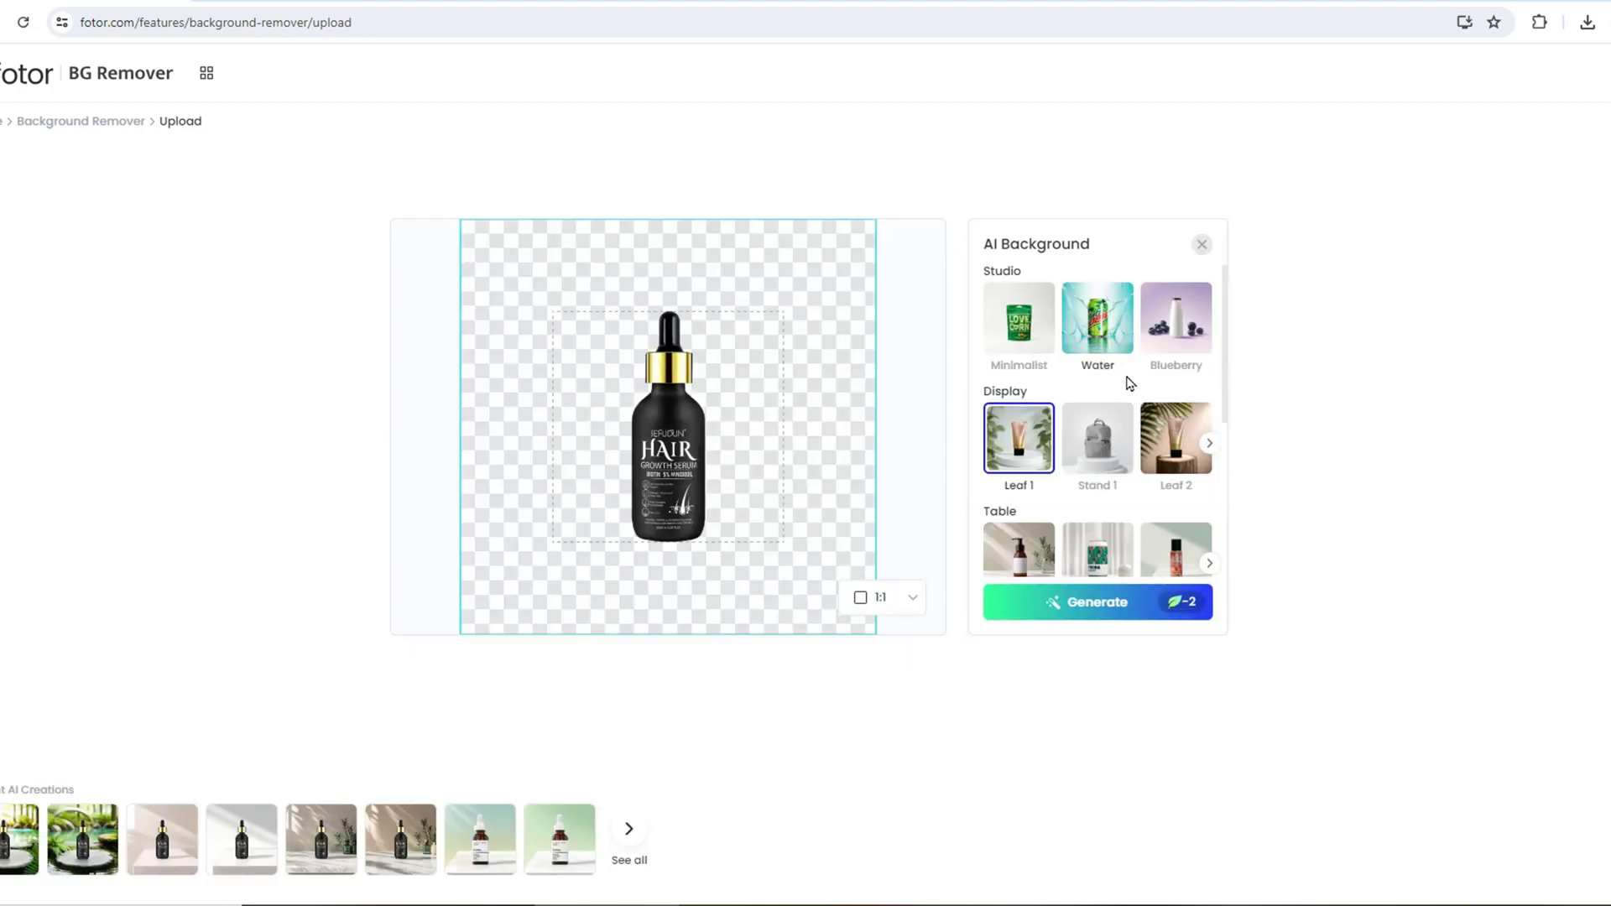
# - Generate Stand 1 white-podium AI scenes for the serum bottle and preview the next one
pyautogui.click(1097, 433)
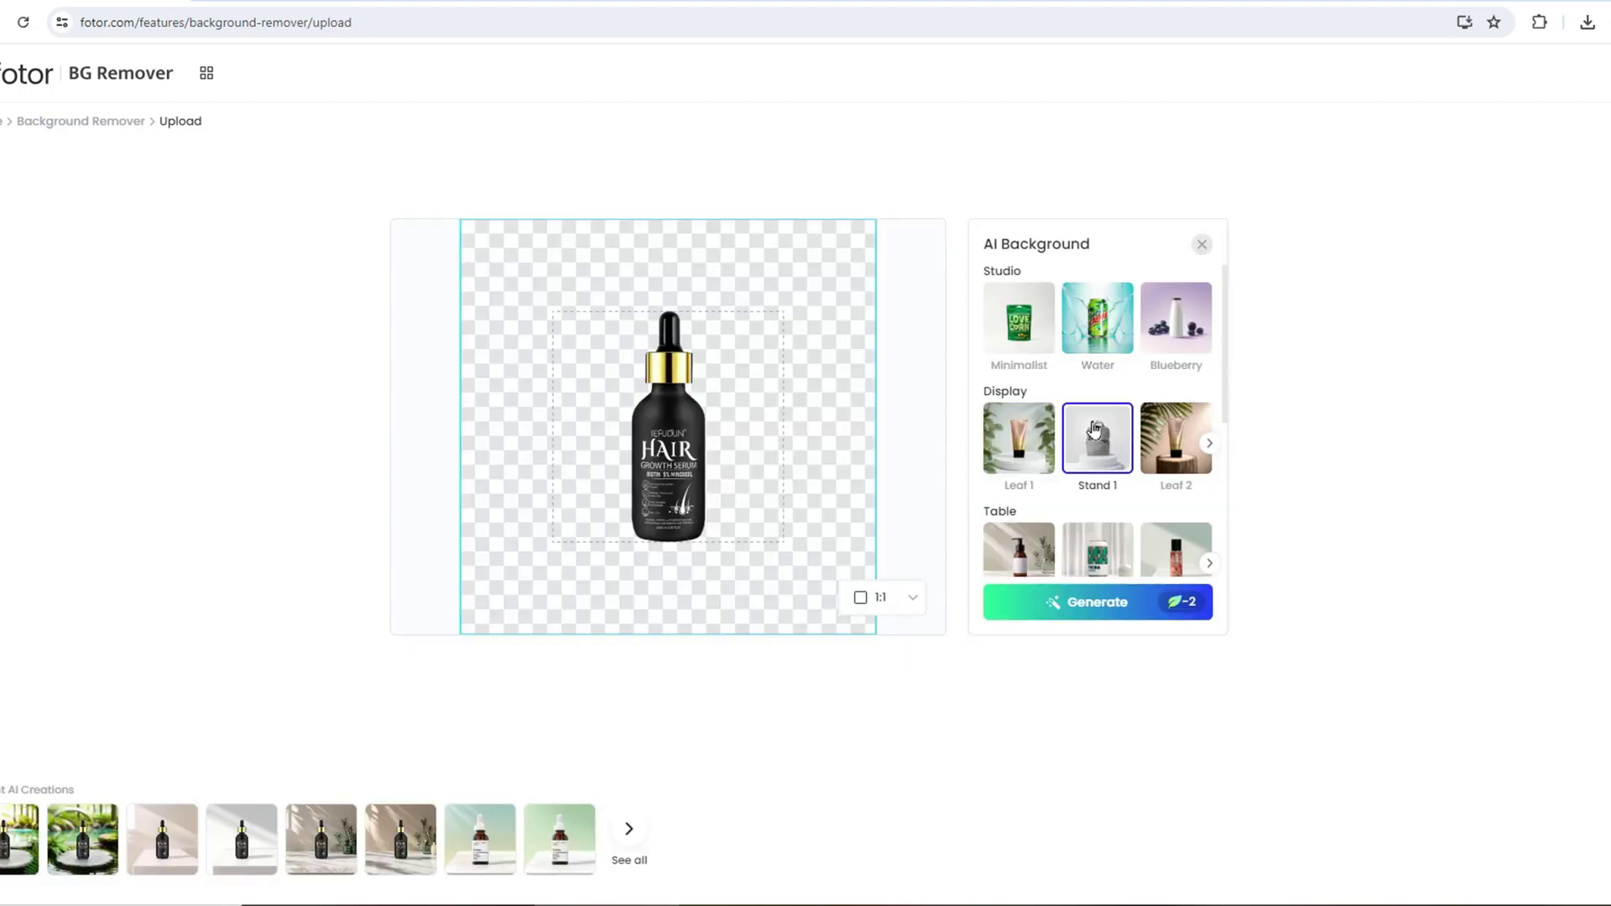
pyautogui.click(1103, 604)
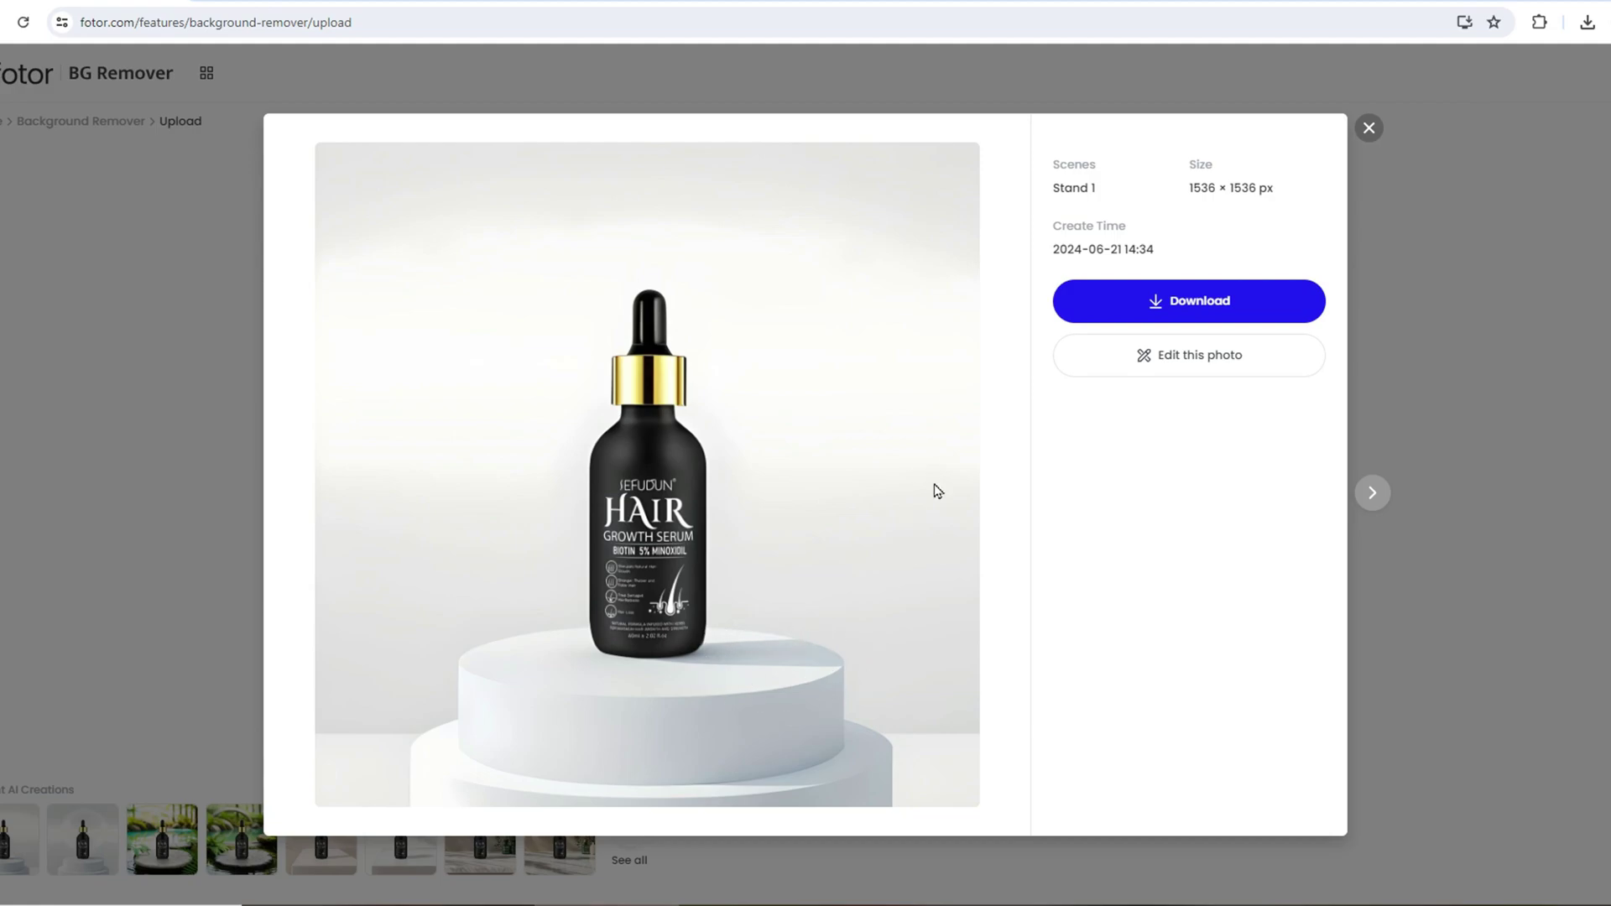
pyautogui.click(1372, 499)
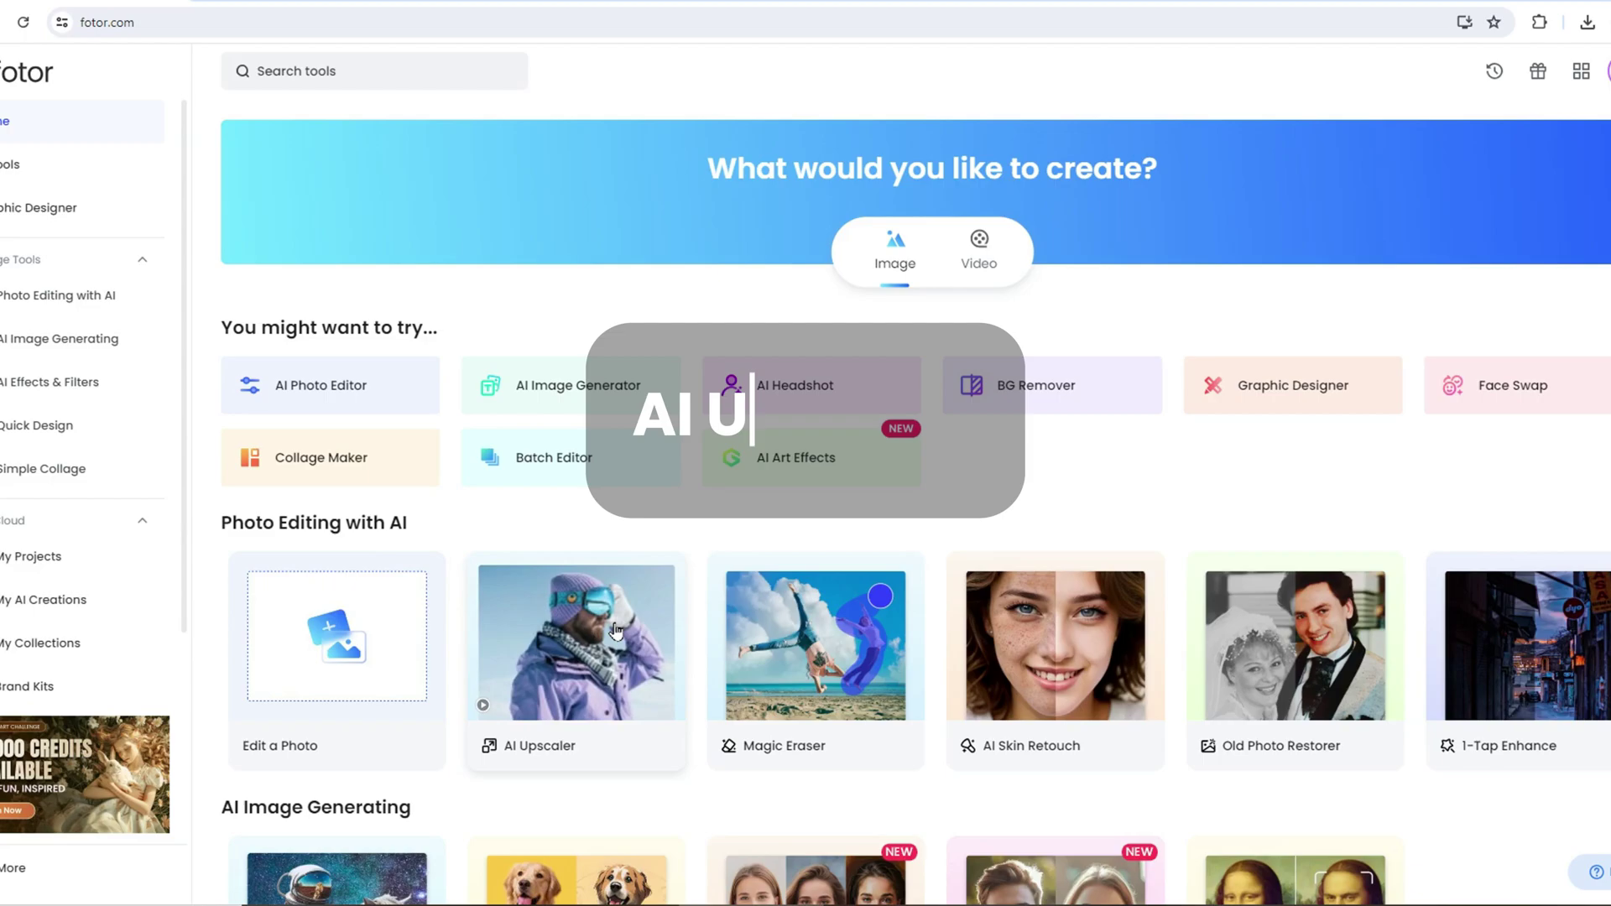
# - Upscale the 3.png product photo 2× to 1600×1600 px with the AI Upscaler
pyautogui.click(629, 674)
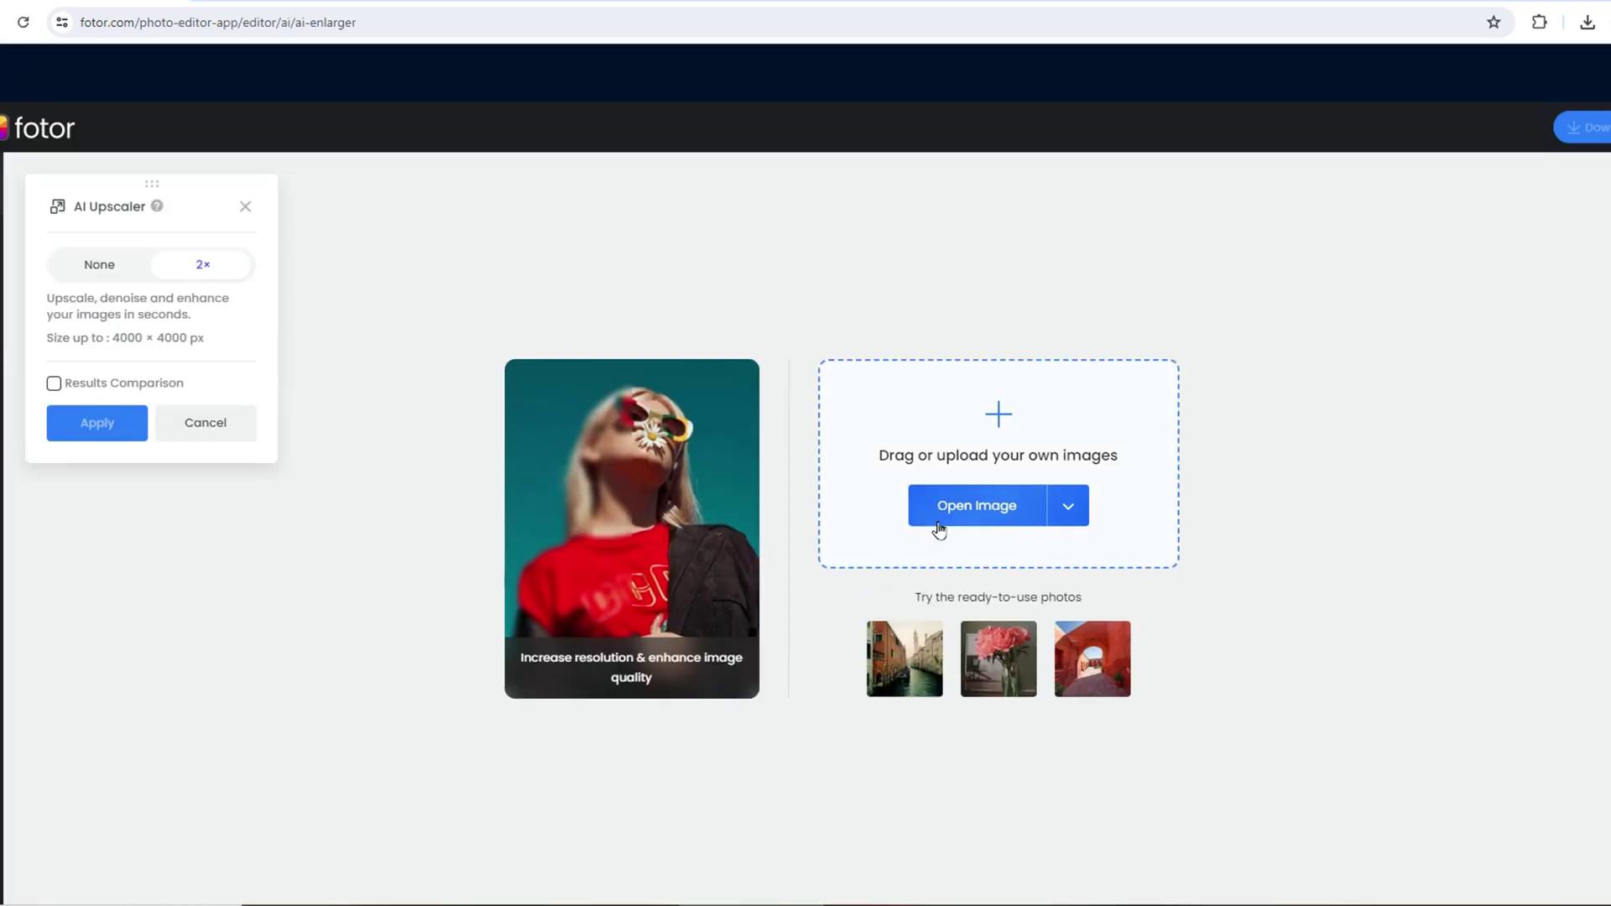
pyautogui.click(956, 505)
pyautogui.click(909, 484)
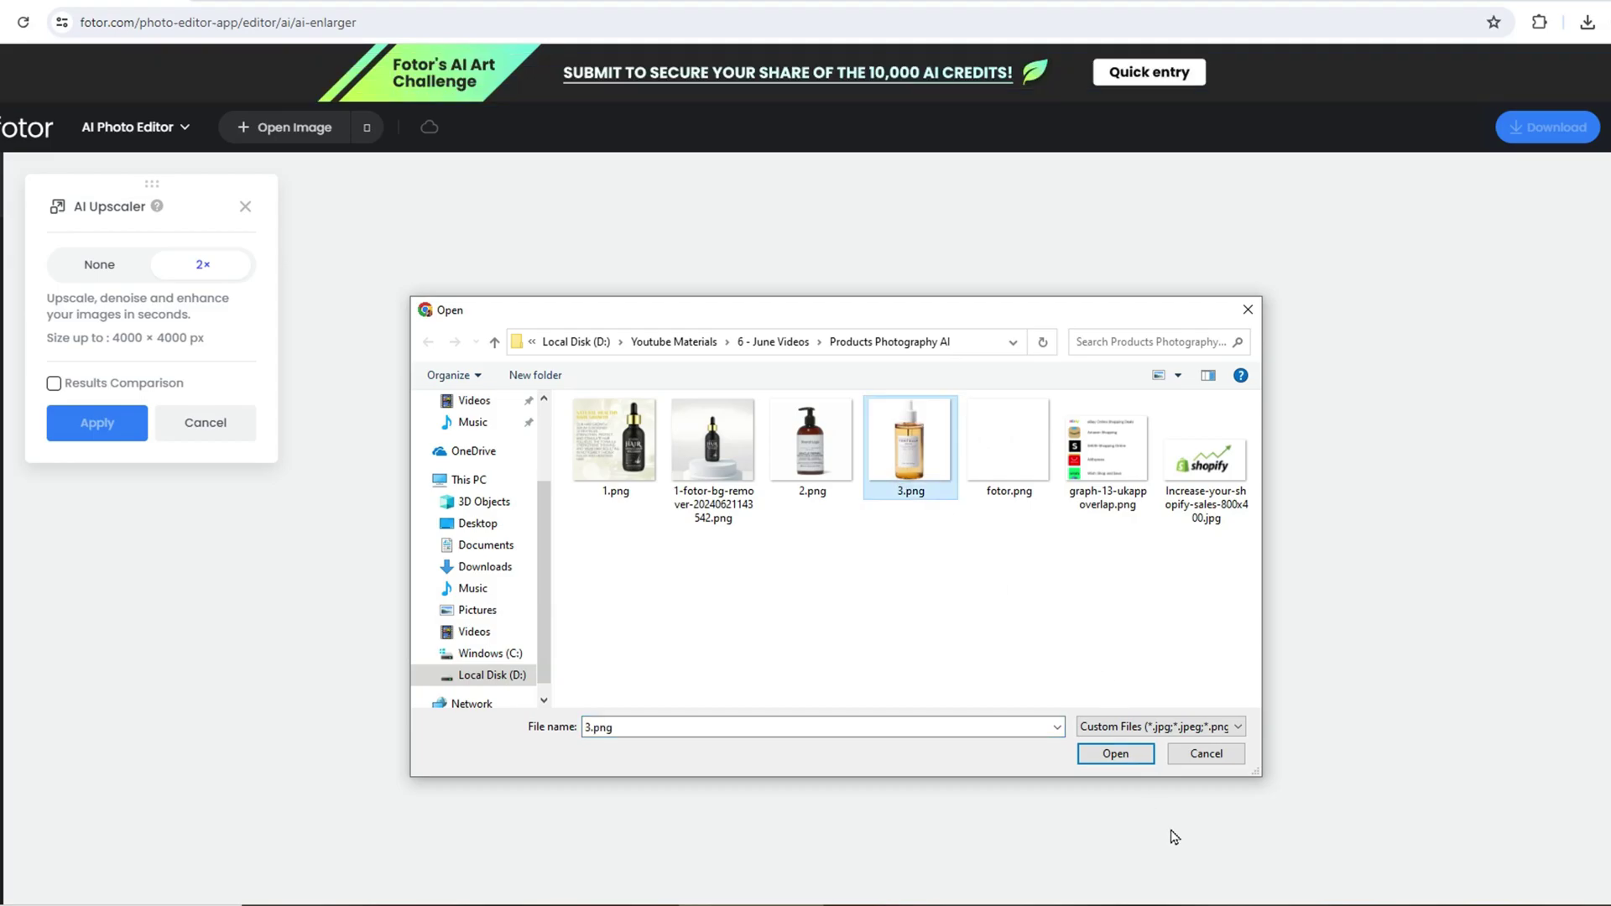
pyautogui.click(1115, 753)
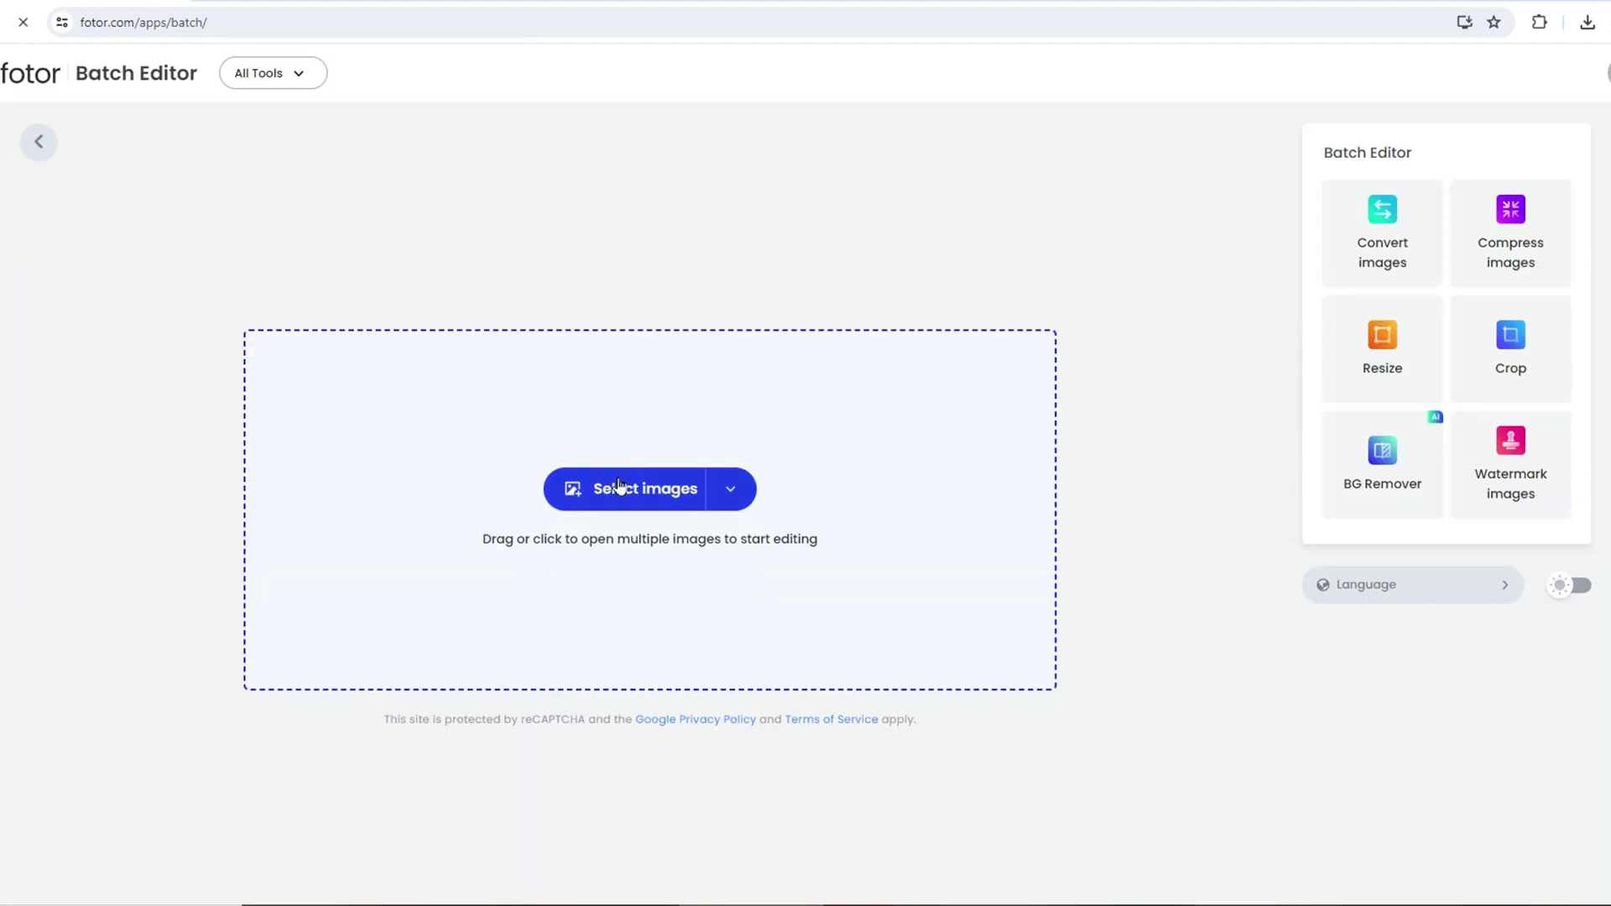
# - Load four product photos into the Batch Editor
pyautogui.click(618, 486)
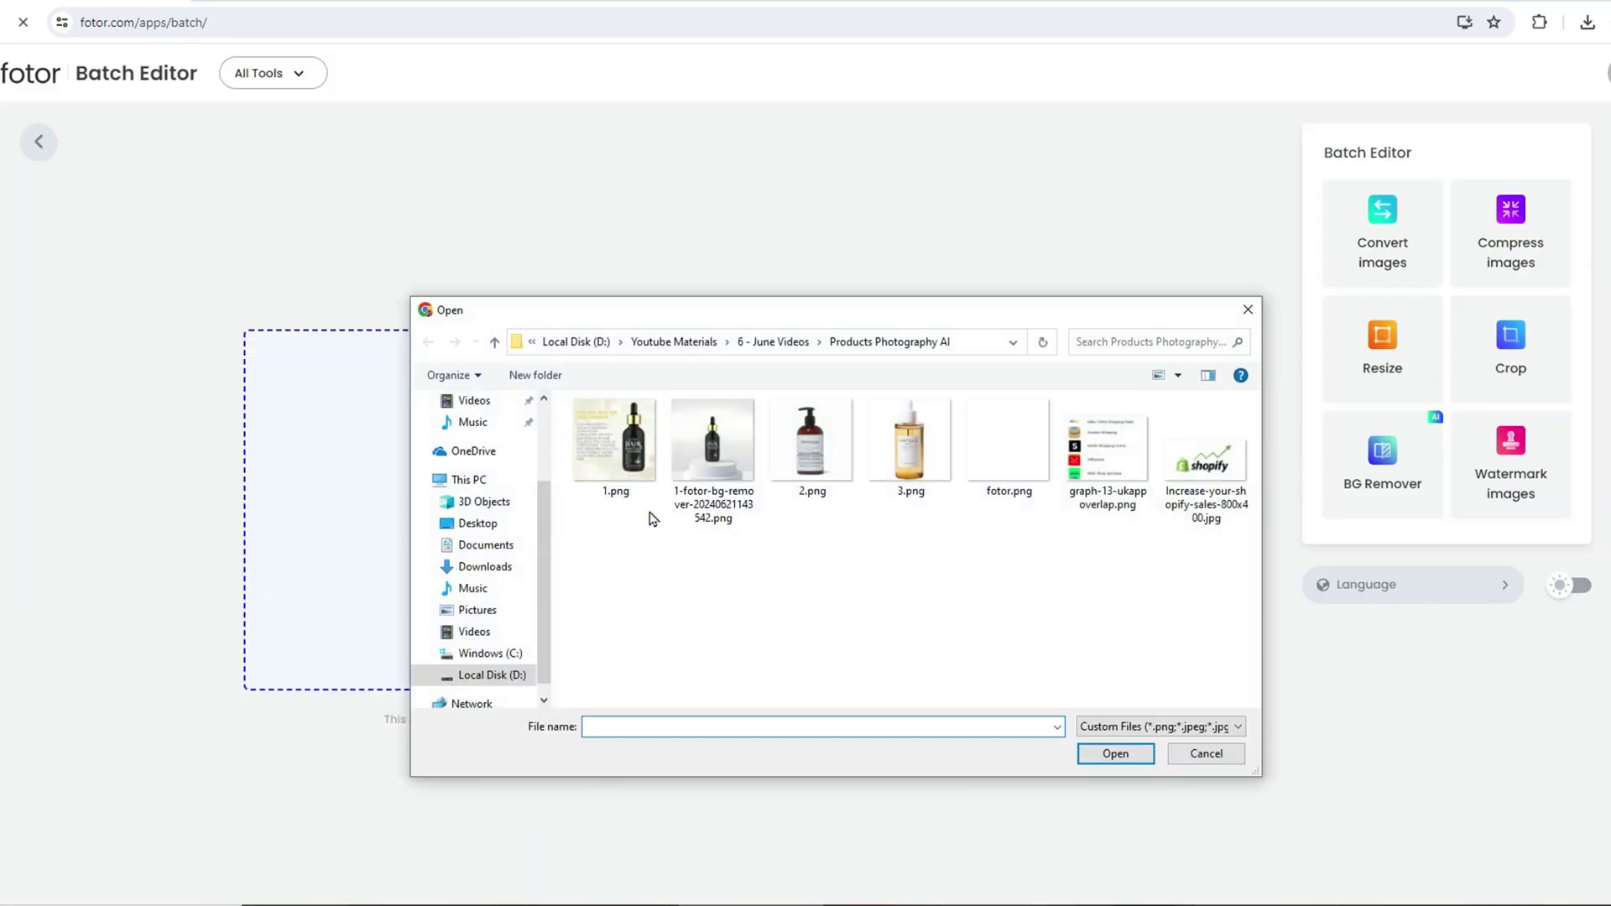
pyautogui.click(615, 440)
pyautogui.keyDown('shift'); pyautogui.click(910, 440); pyautogui.keyUp('shift')
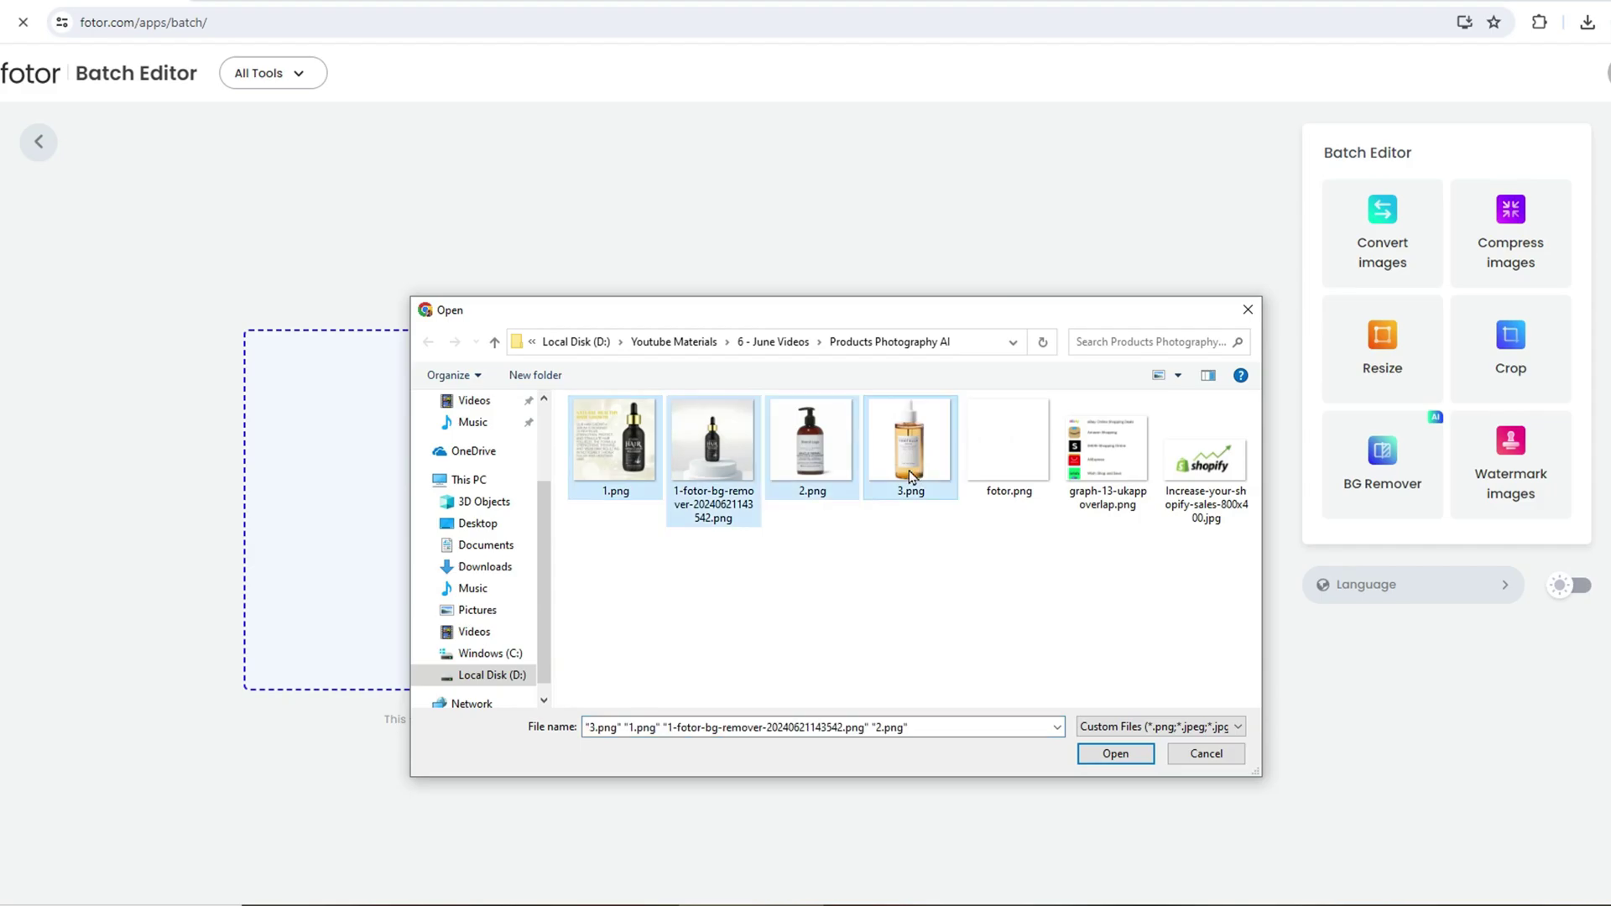
pyautogui.click(1115, 752)
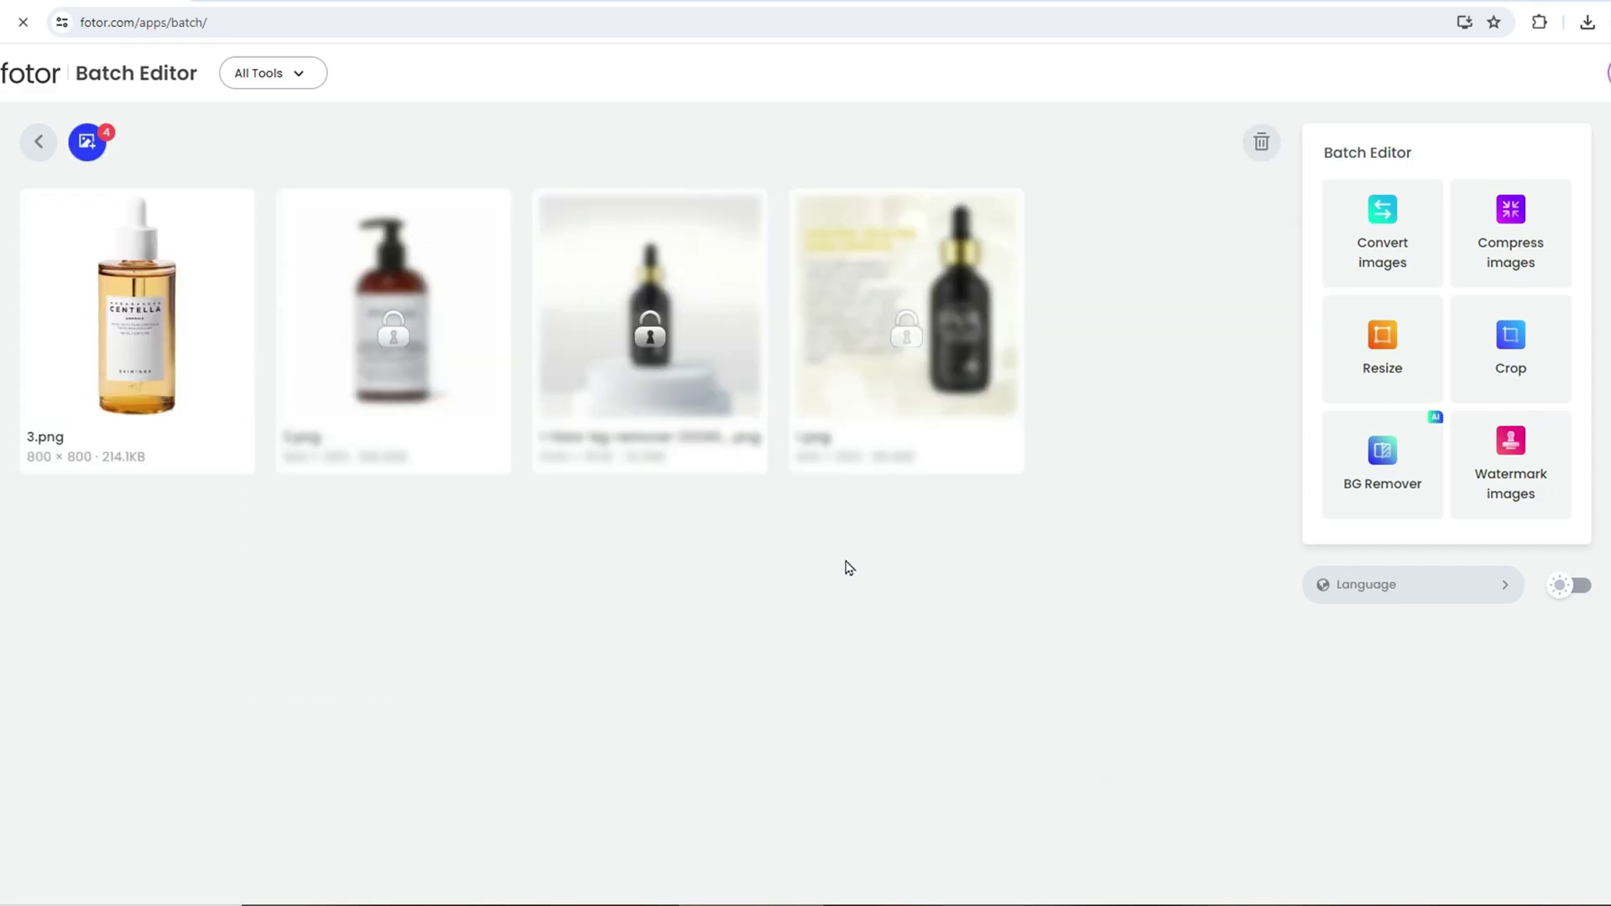
# - Convert the four batch images from PNG to WEBP format
pyautogui.click(1374, 252)
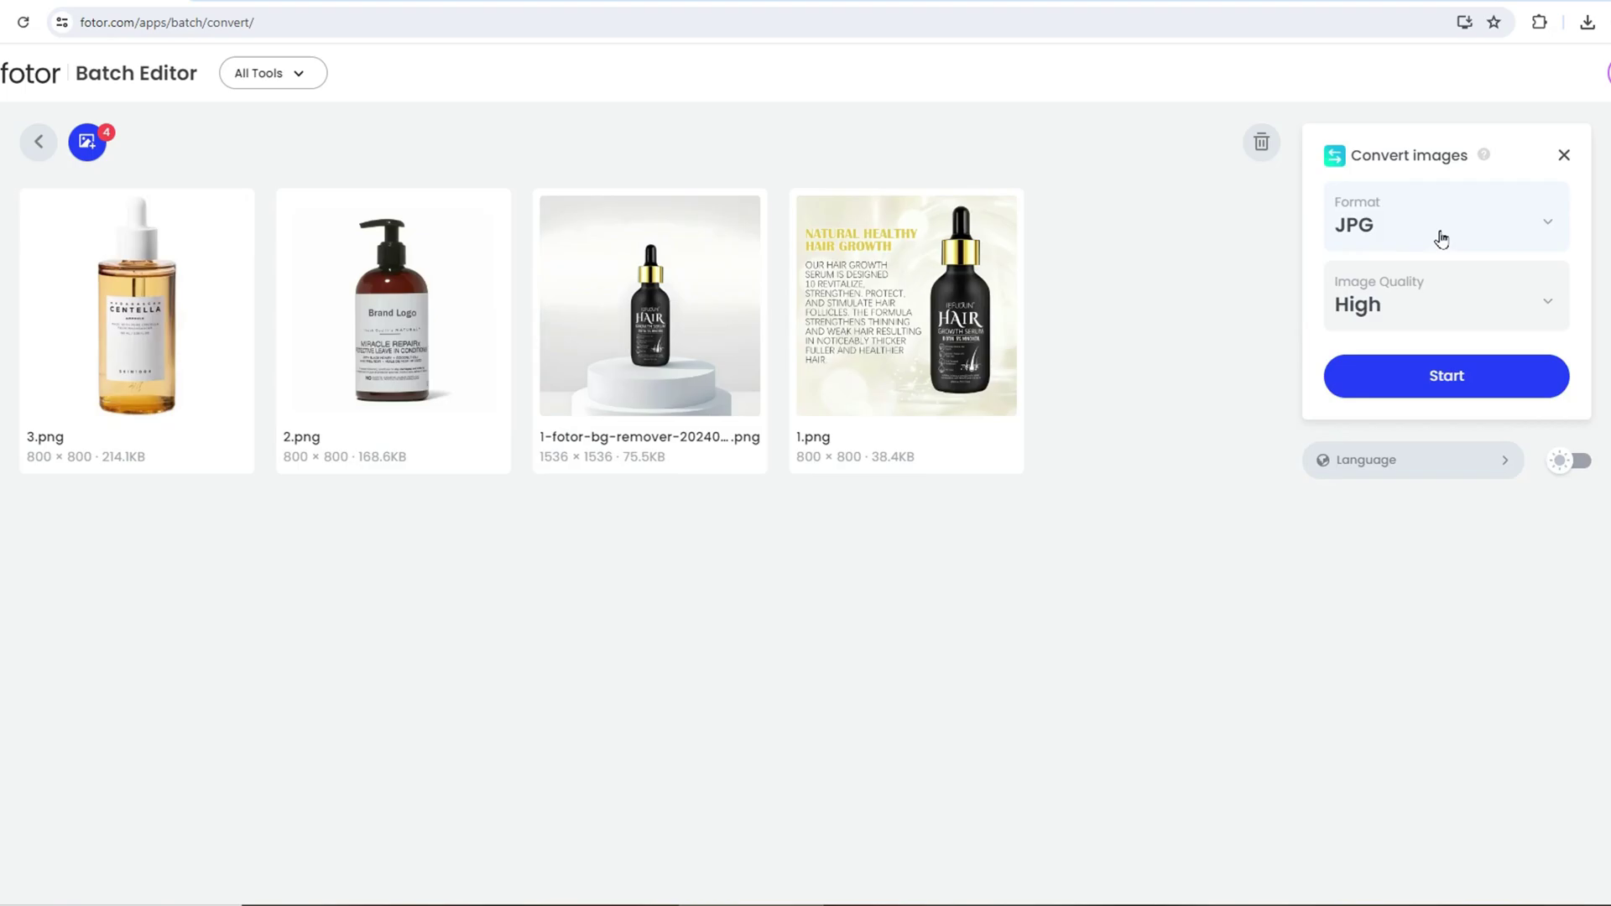
pyautogui.click(1441, 239)
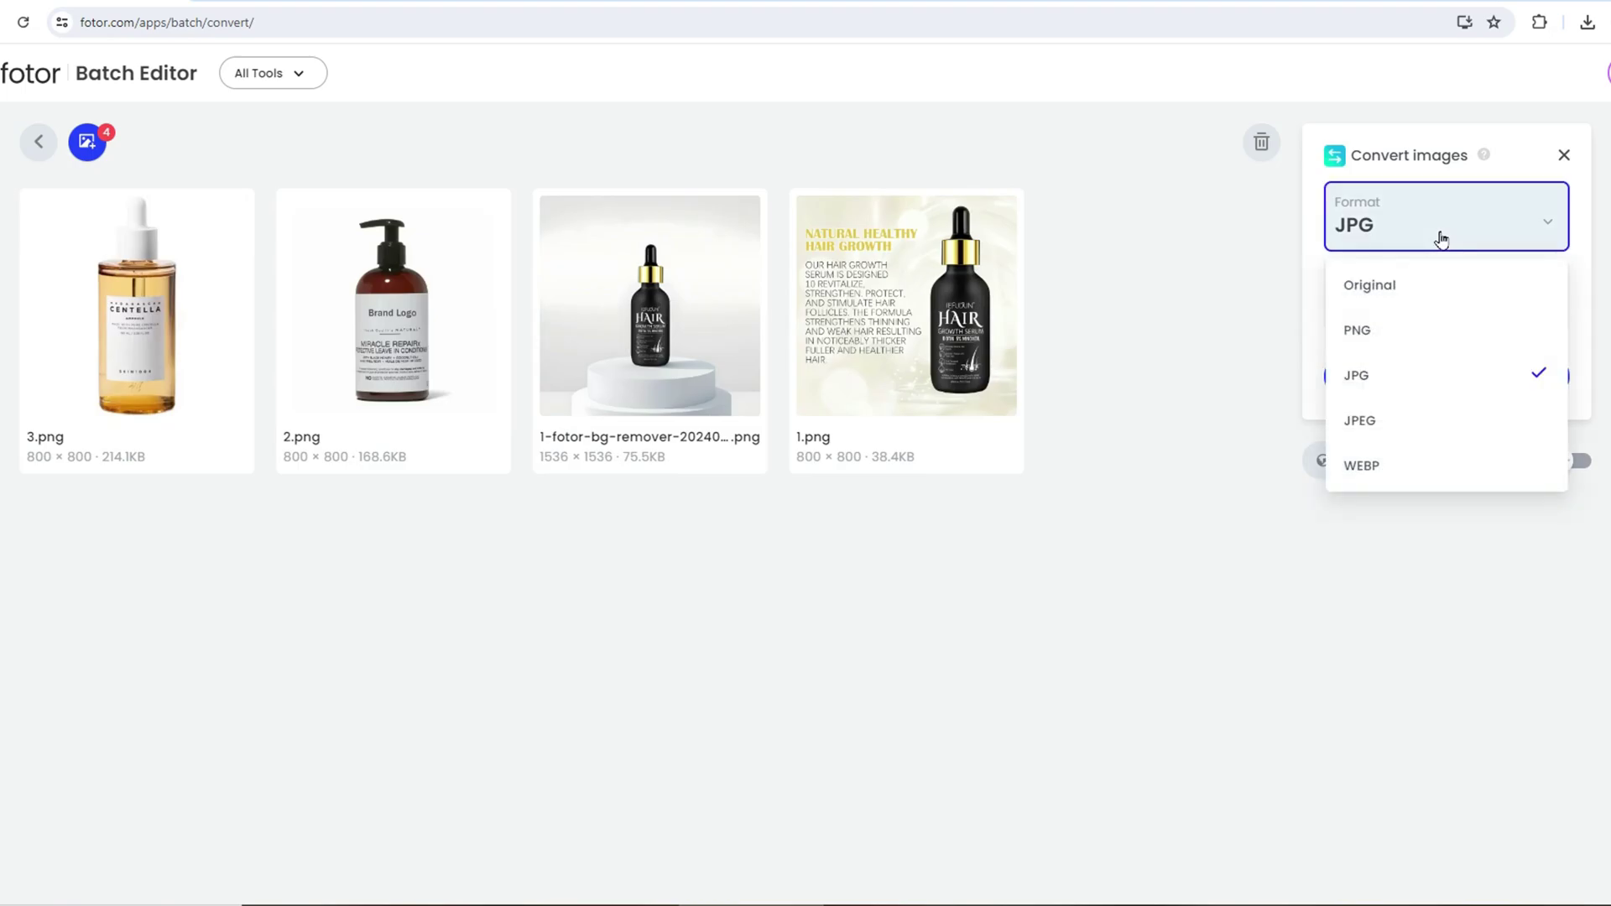
pyautogui.click(1407, 462)
pyautogui.click(1434, 384)
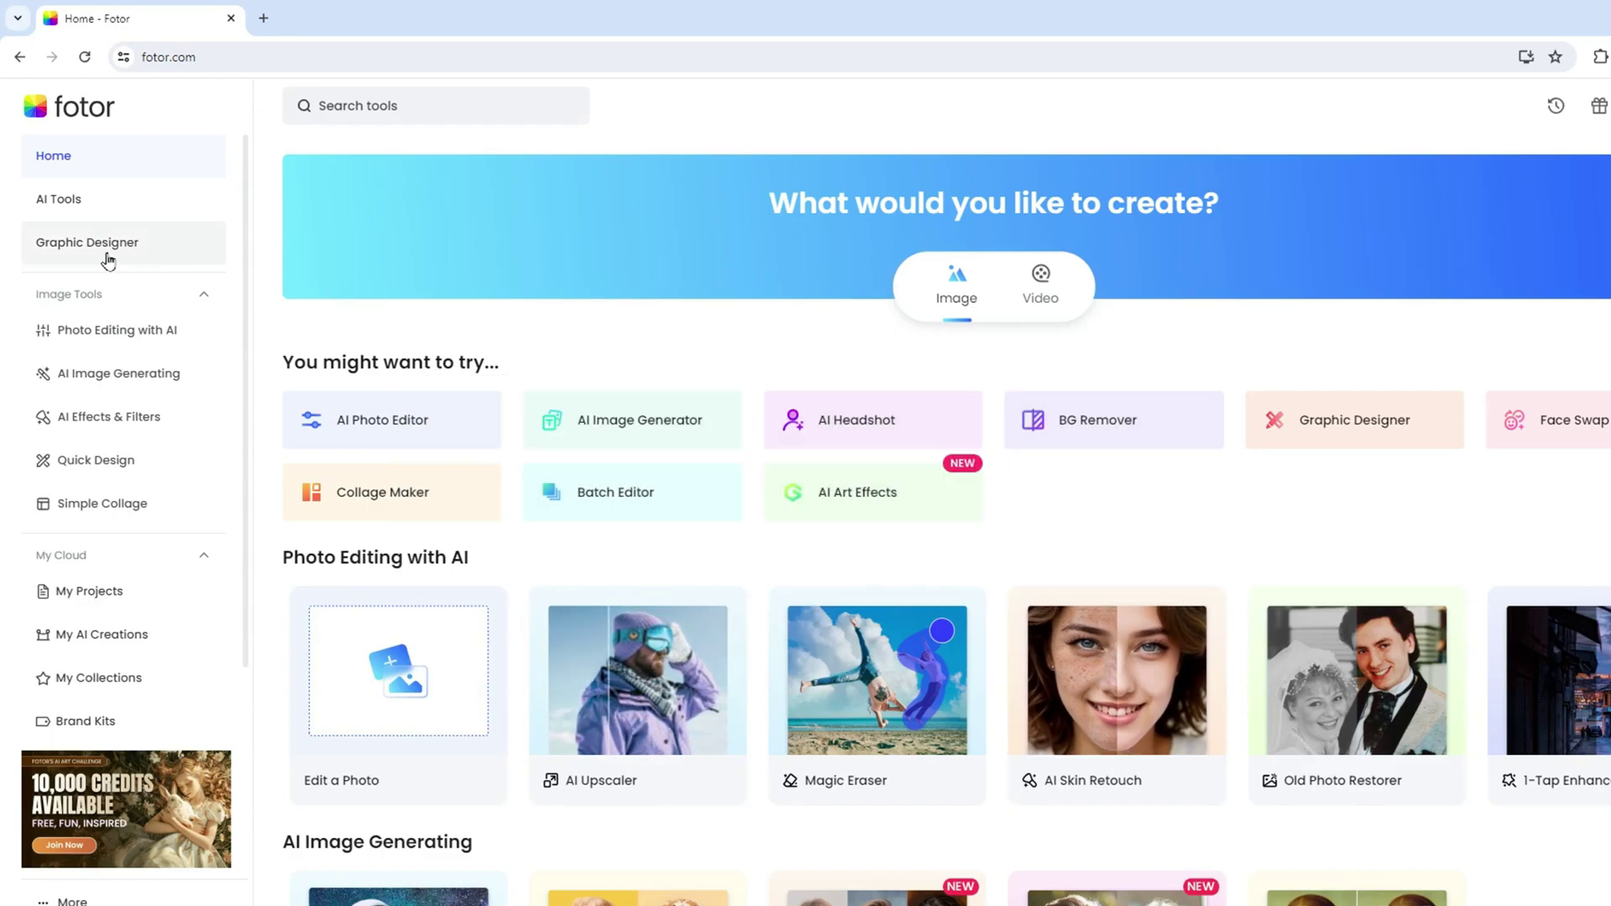
# - Open the eCommerce Pic Maker design from the Business templates
pyautogui.click(173, 251)
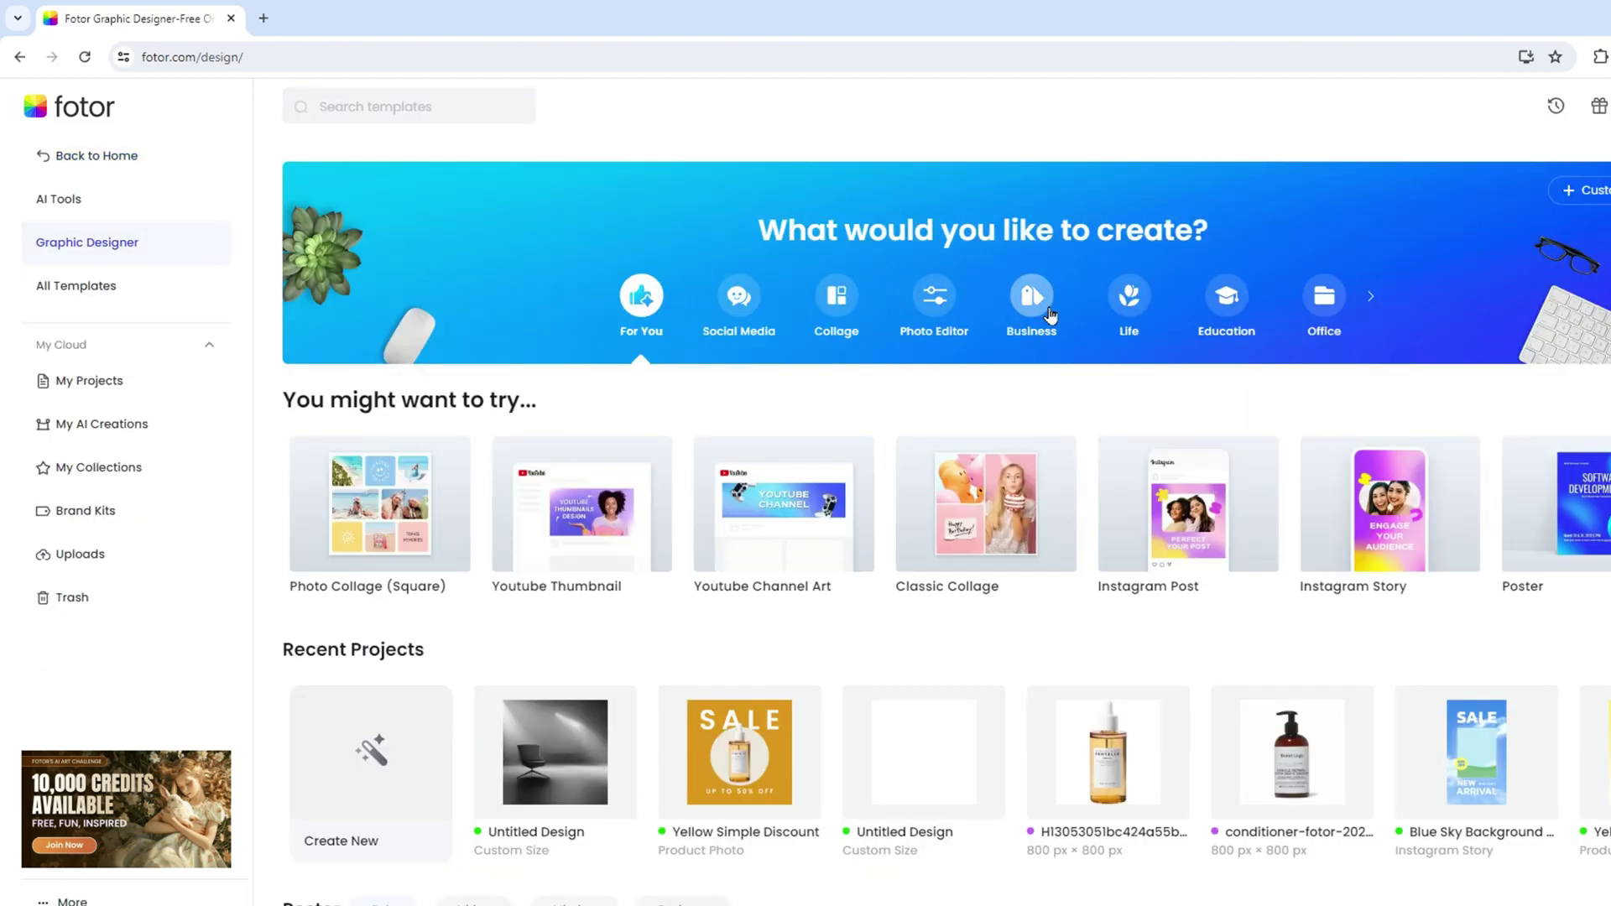
pyautogui.click(1031, 302)
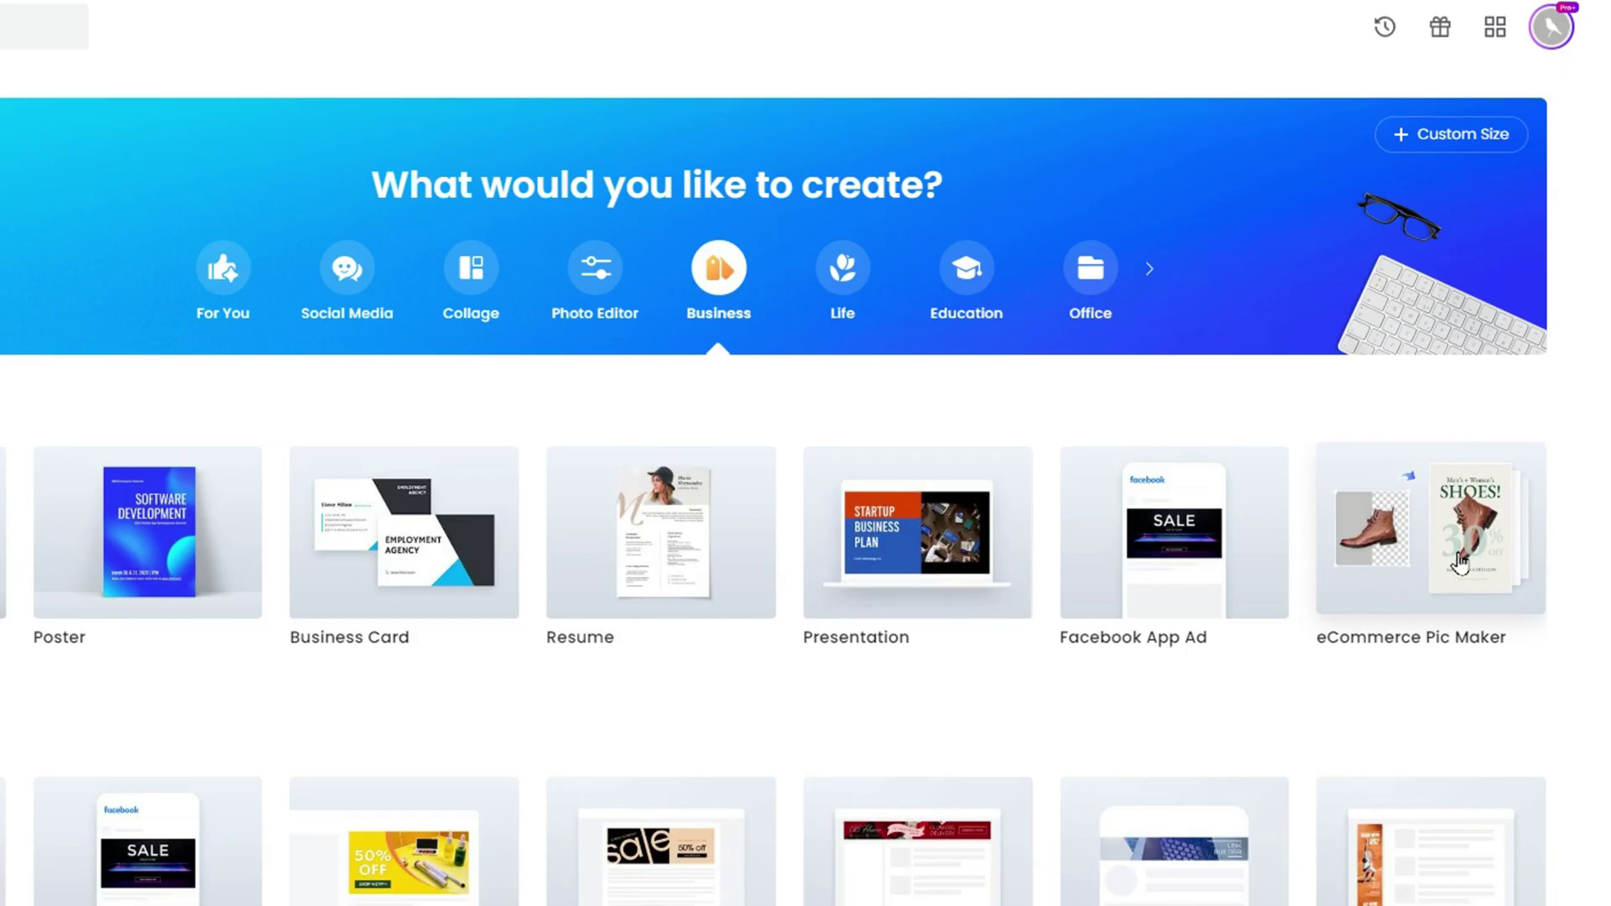
pyautogui.click(1460, 563)
# - Upload the 2.png conditioner photo into the poster template
pyautogui.click(1107, 484)
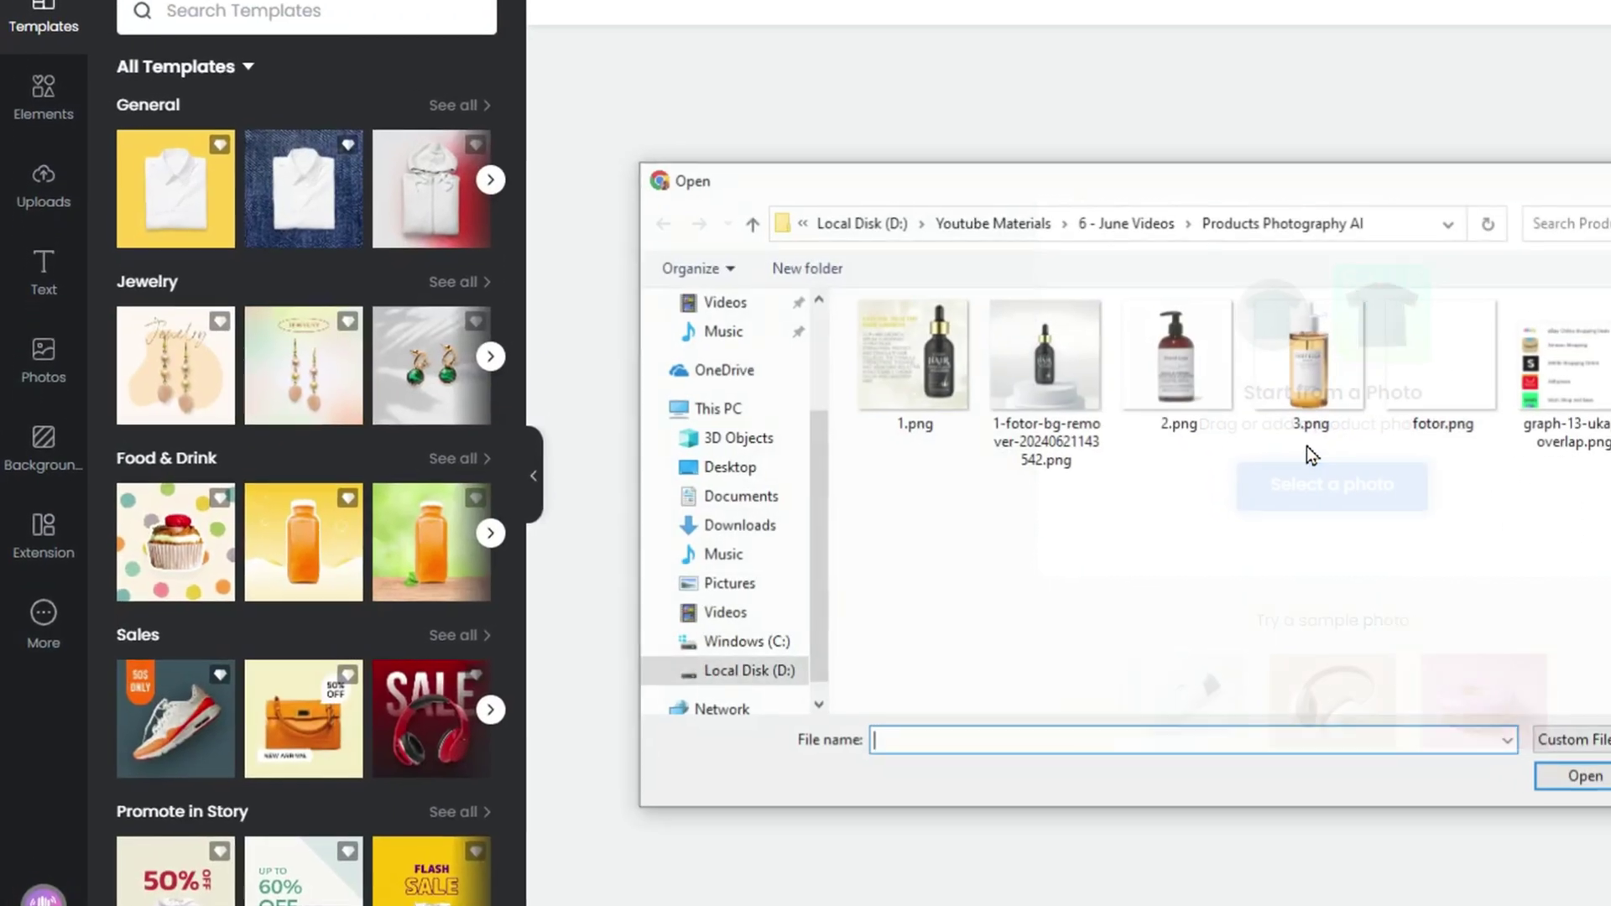
pyautogui.click(1256, 406)
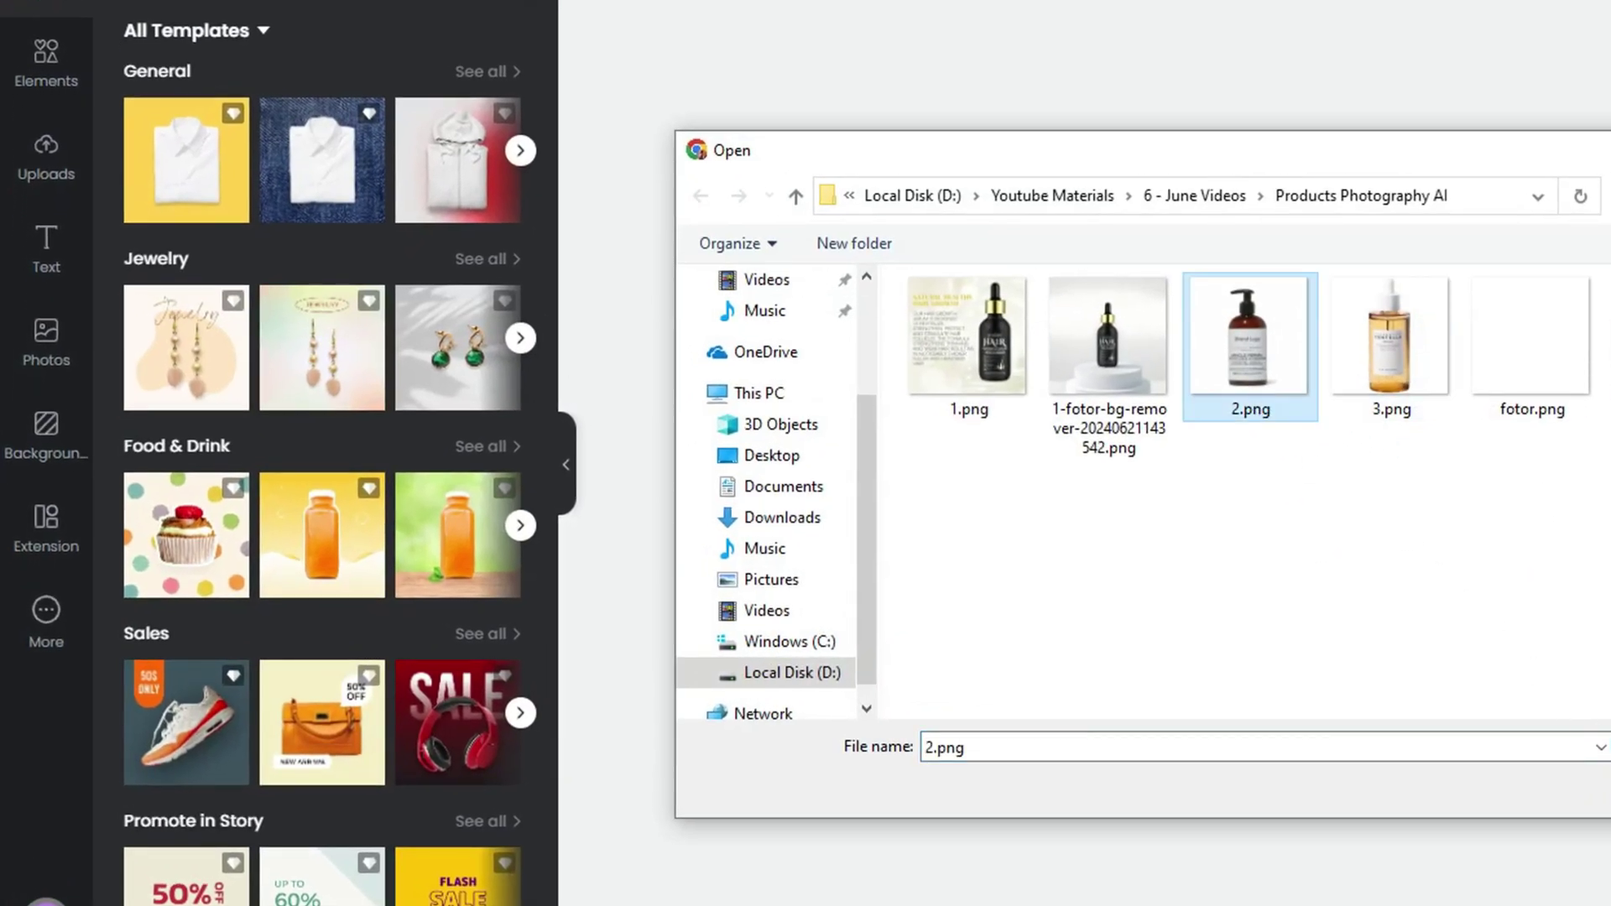
pyautogui.press('Return')
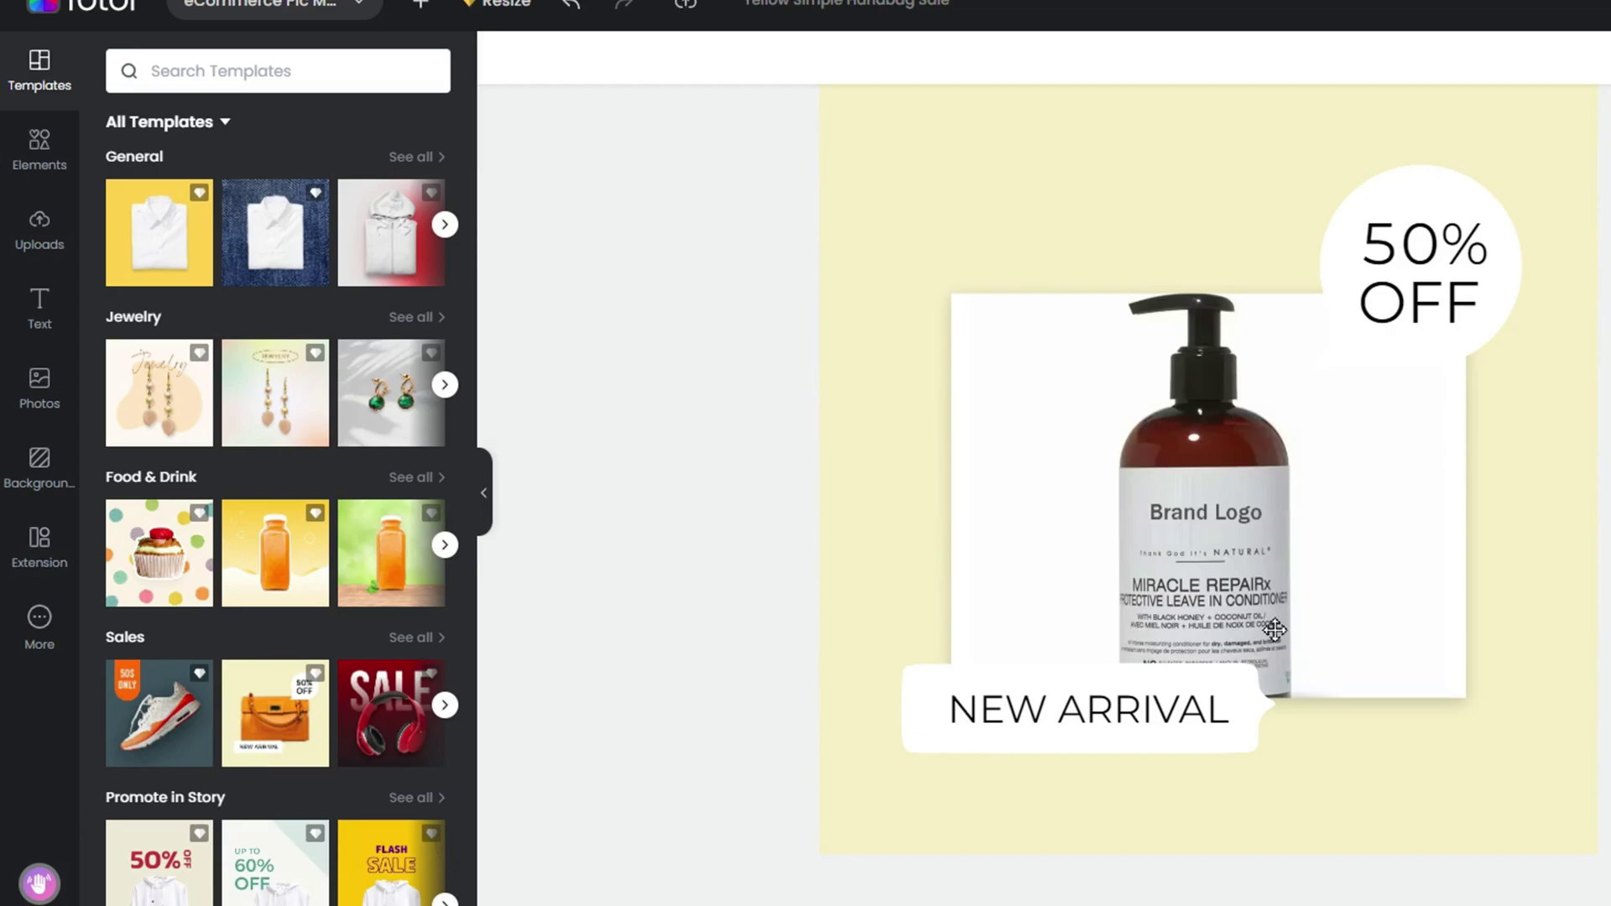
# - Remove the background from the conditioner bottle photo on the poster
pyautogui.click(876, 440)
pyautogui.click(755, 138)
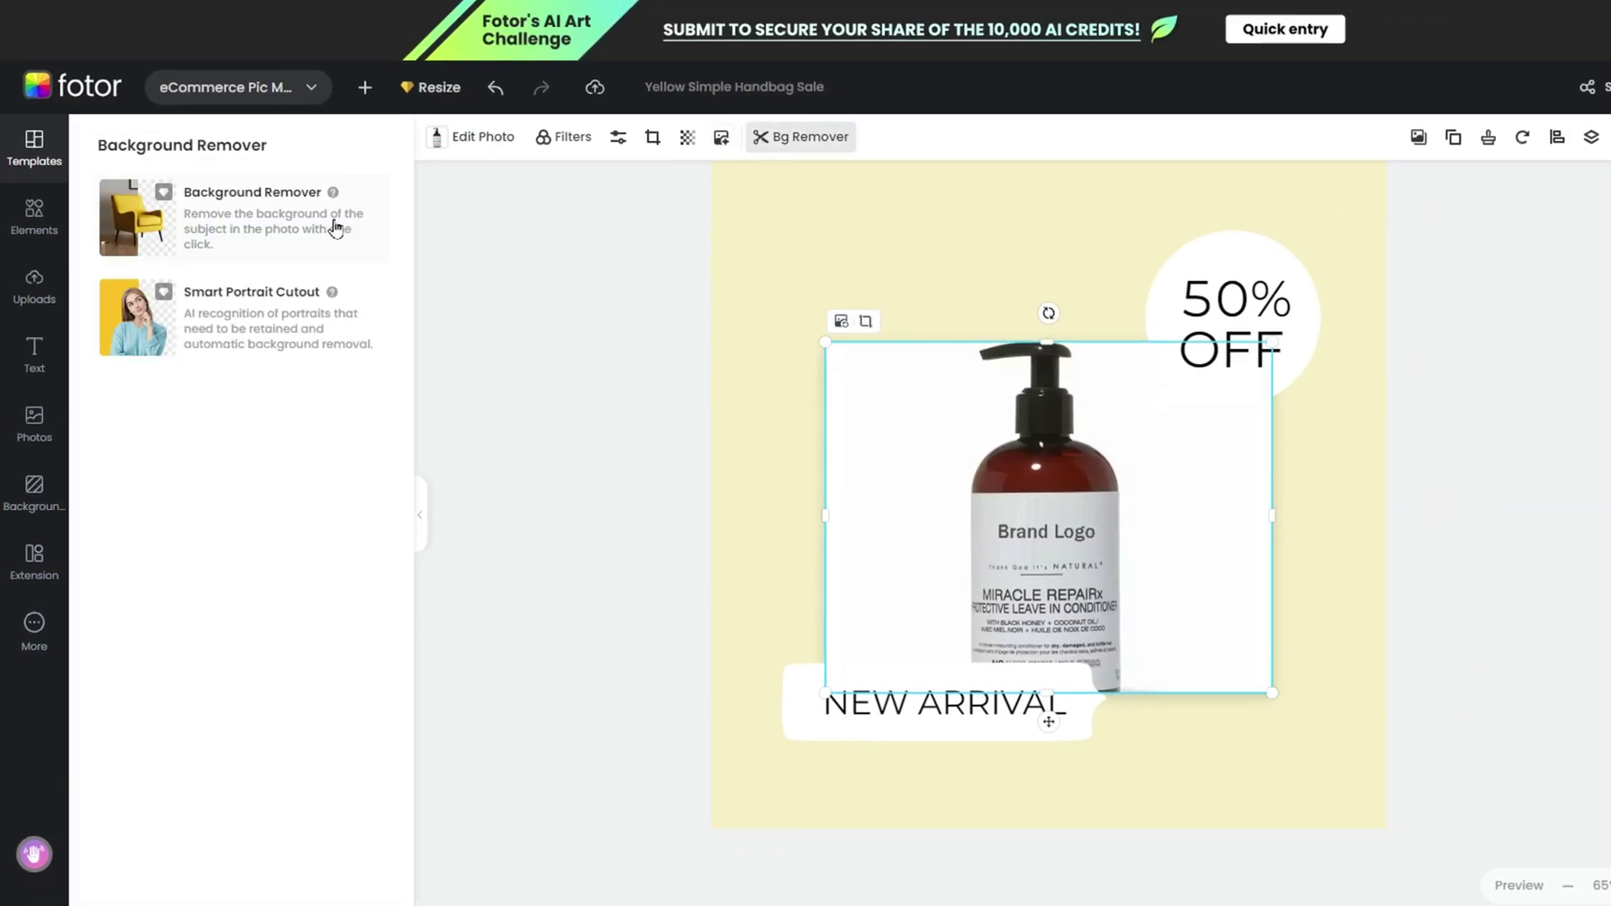
pyautogui.click(336, 224)
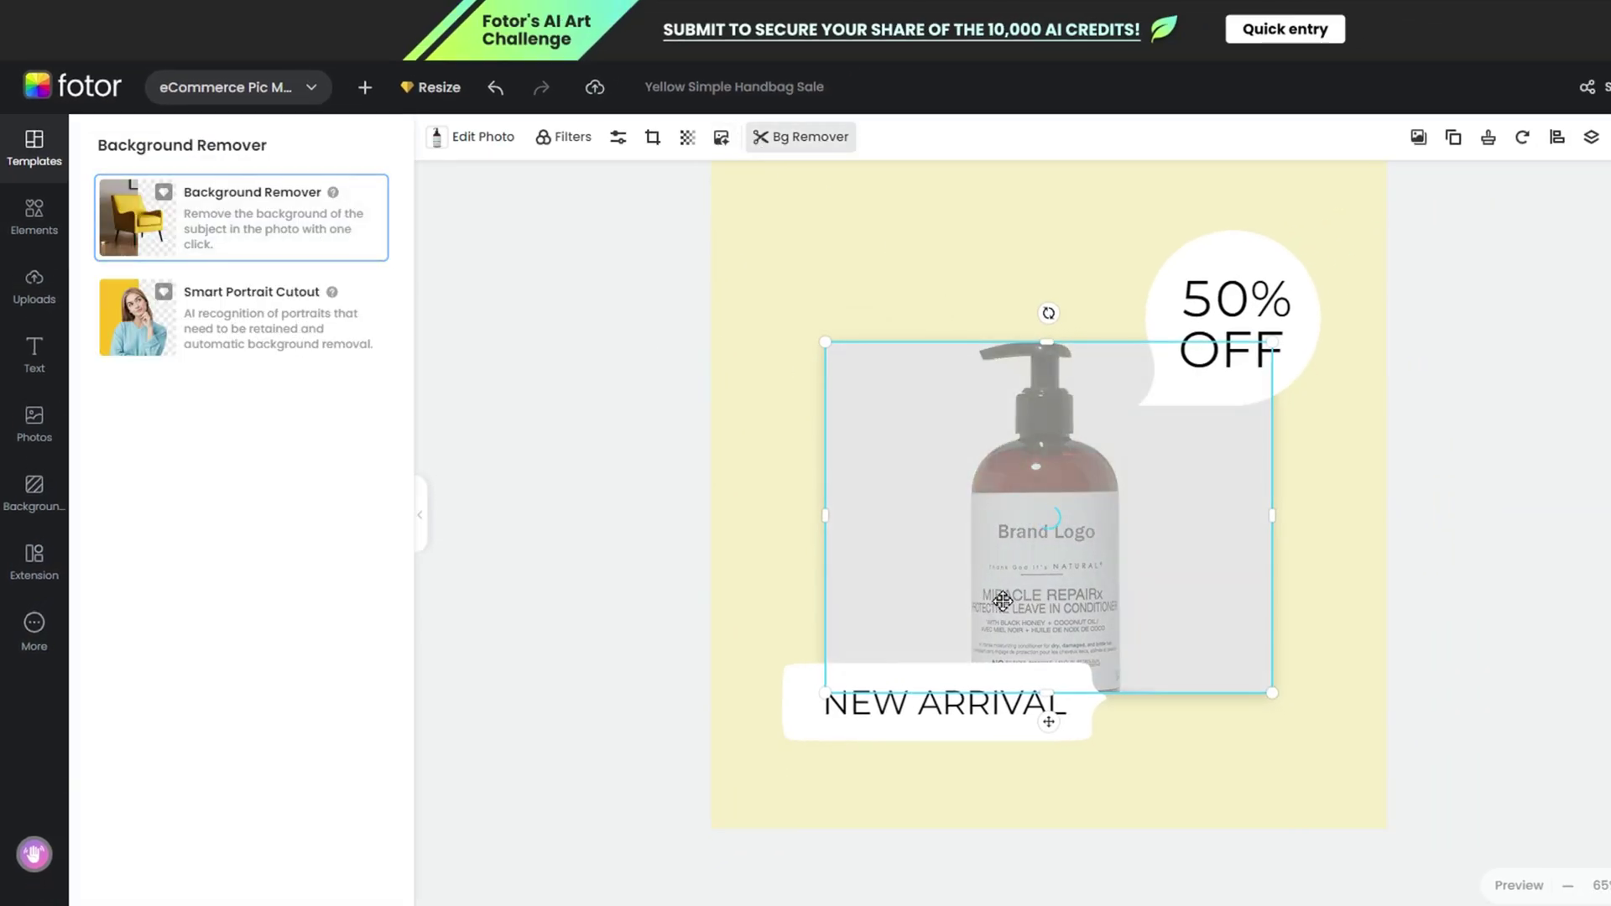
pyautogui.click(38, 212)
pyautogui.click(34, 148)
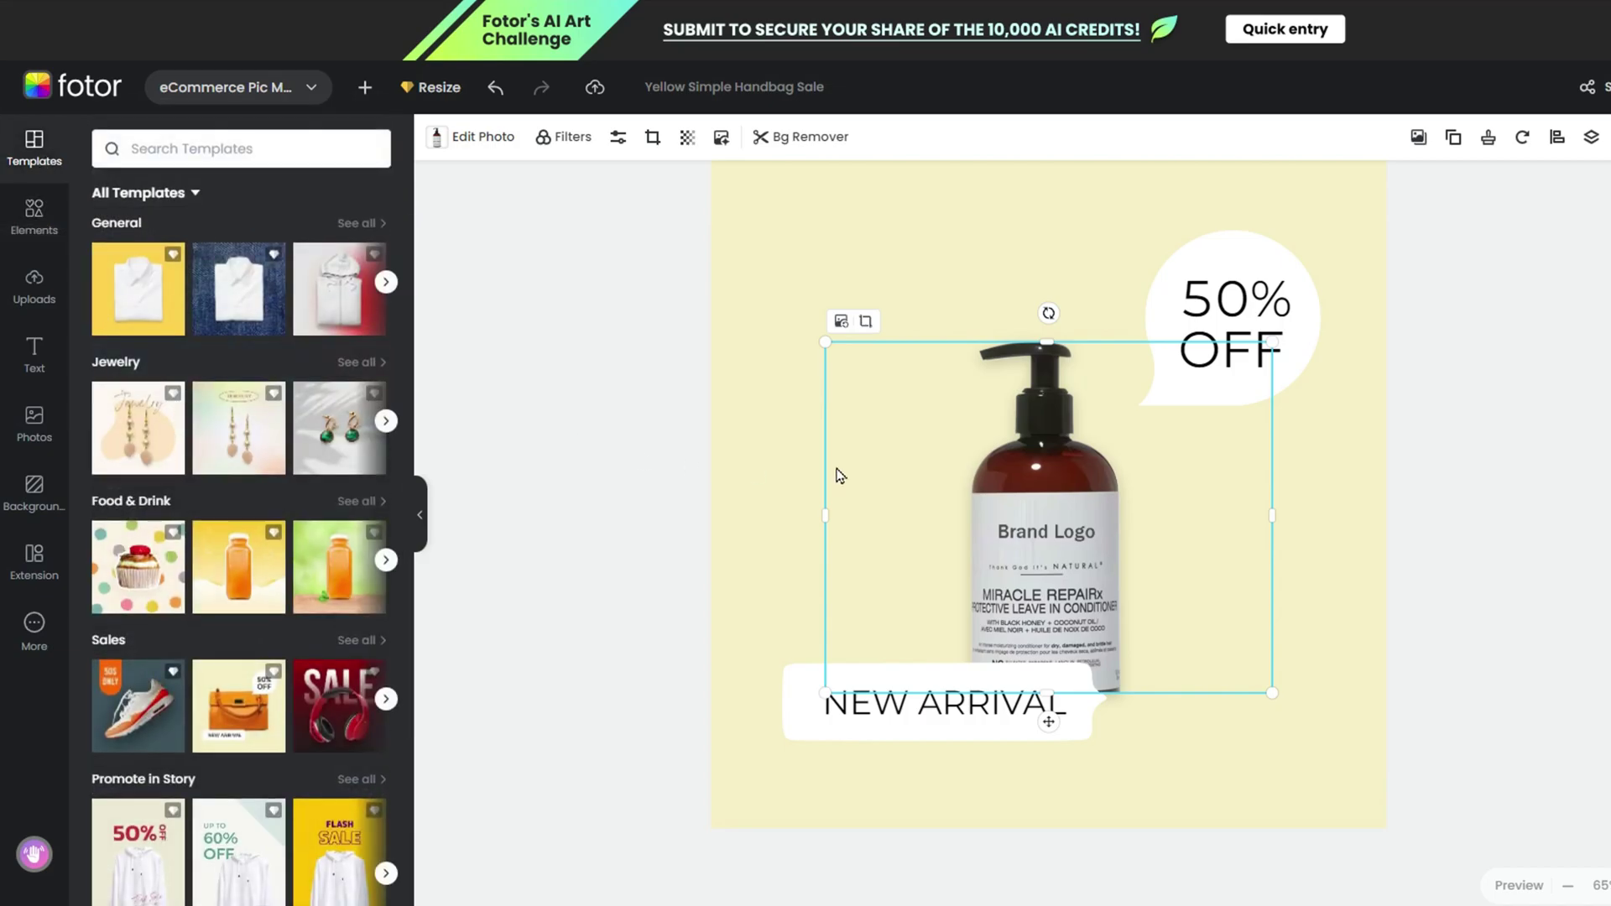
# - Change the discount from 50% OFF to 70% OFF and select the NEW ARRIVAL wording
pyautogui.click(1238, 293)
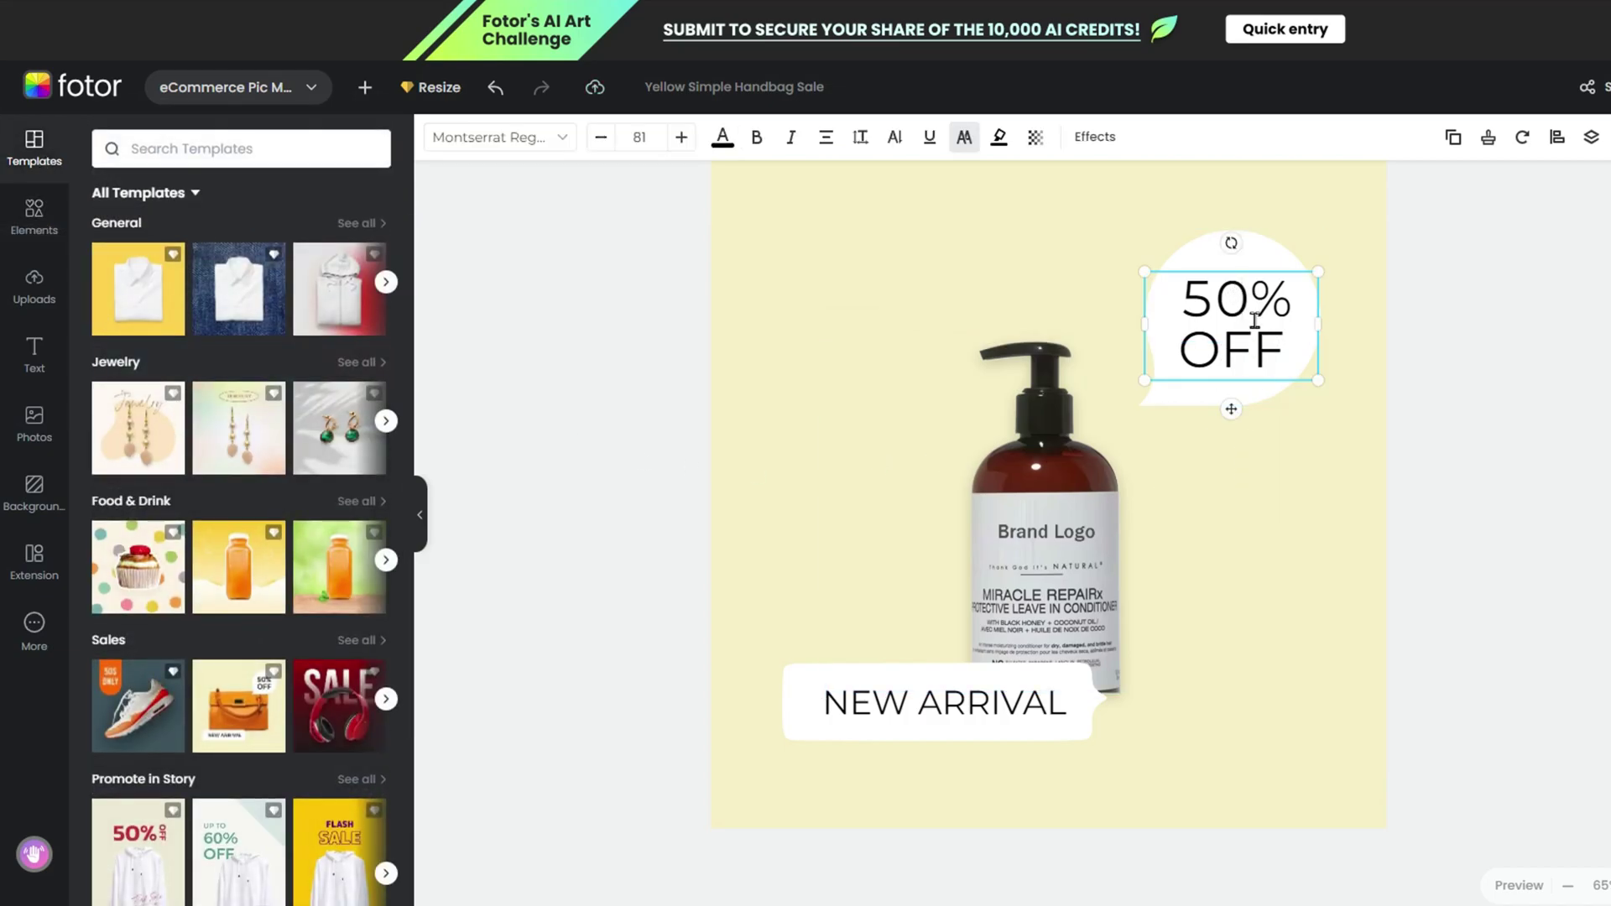
pyautogui.moveTo(1254, 303); pyautogui.dragTo(1187, 303)
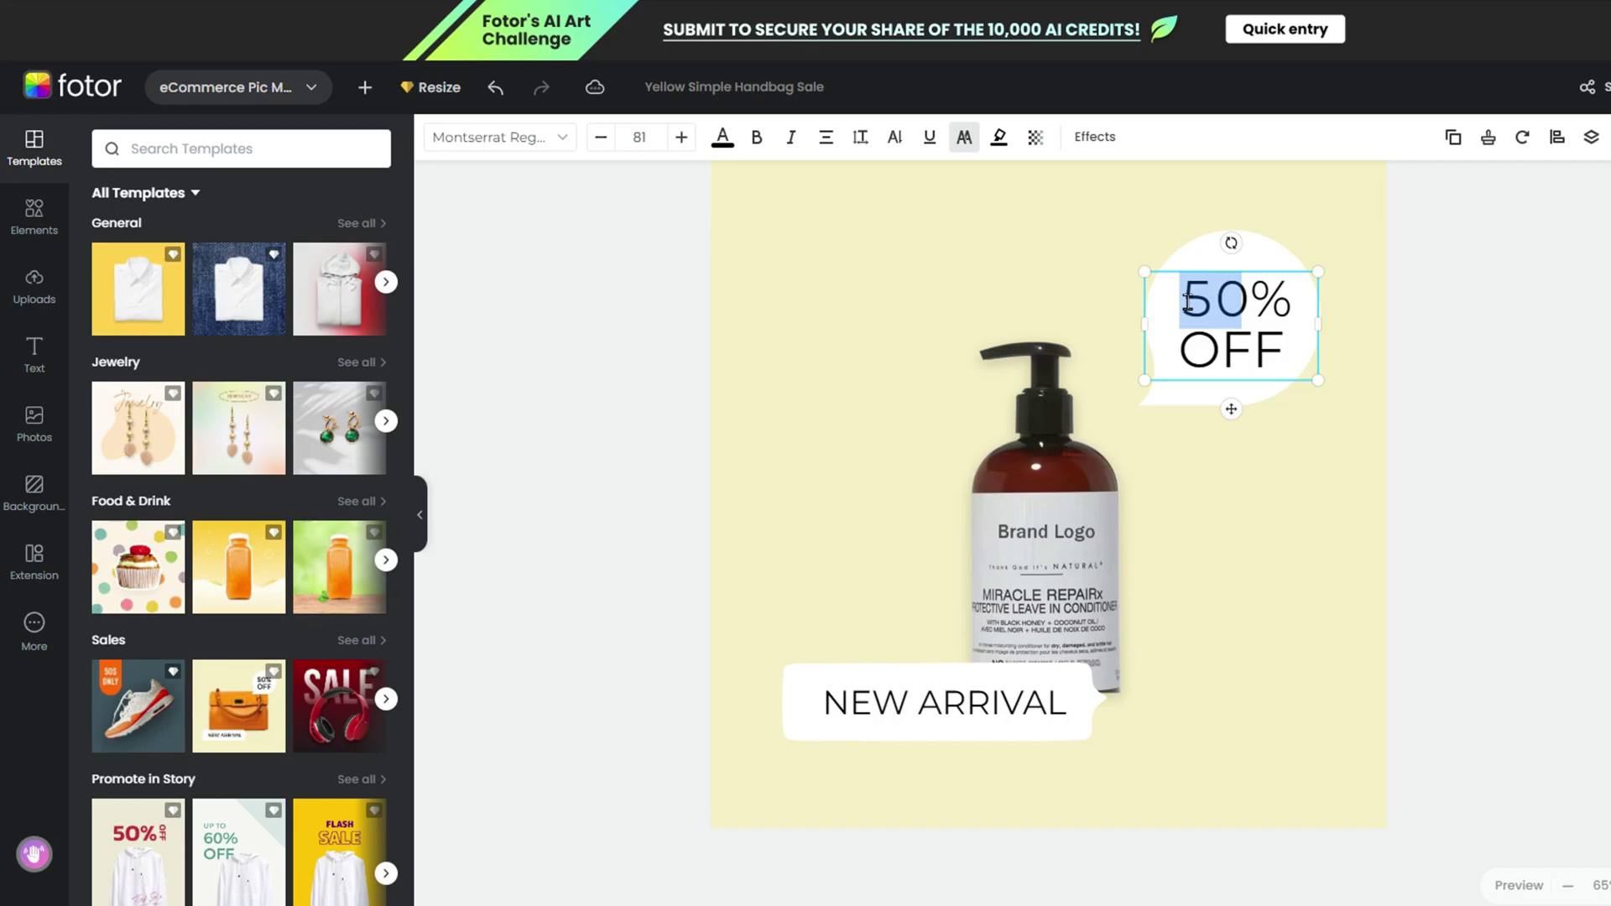
pyautogui.write('70')
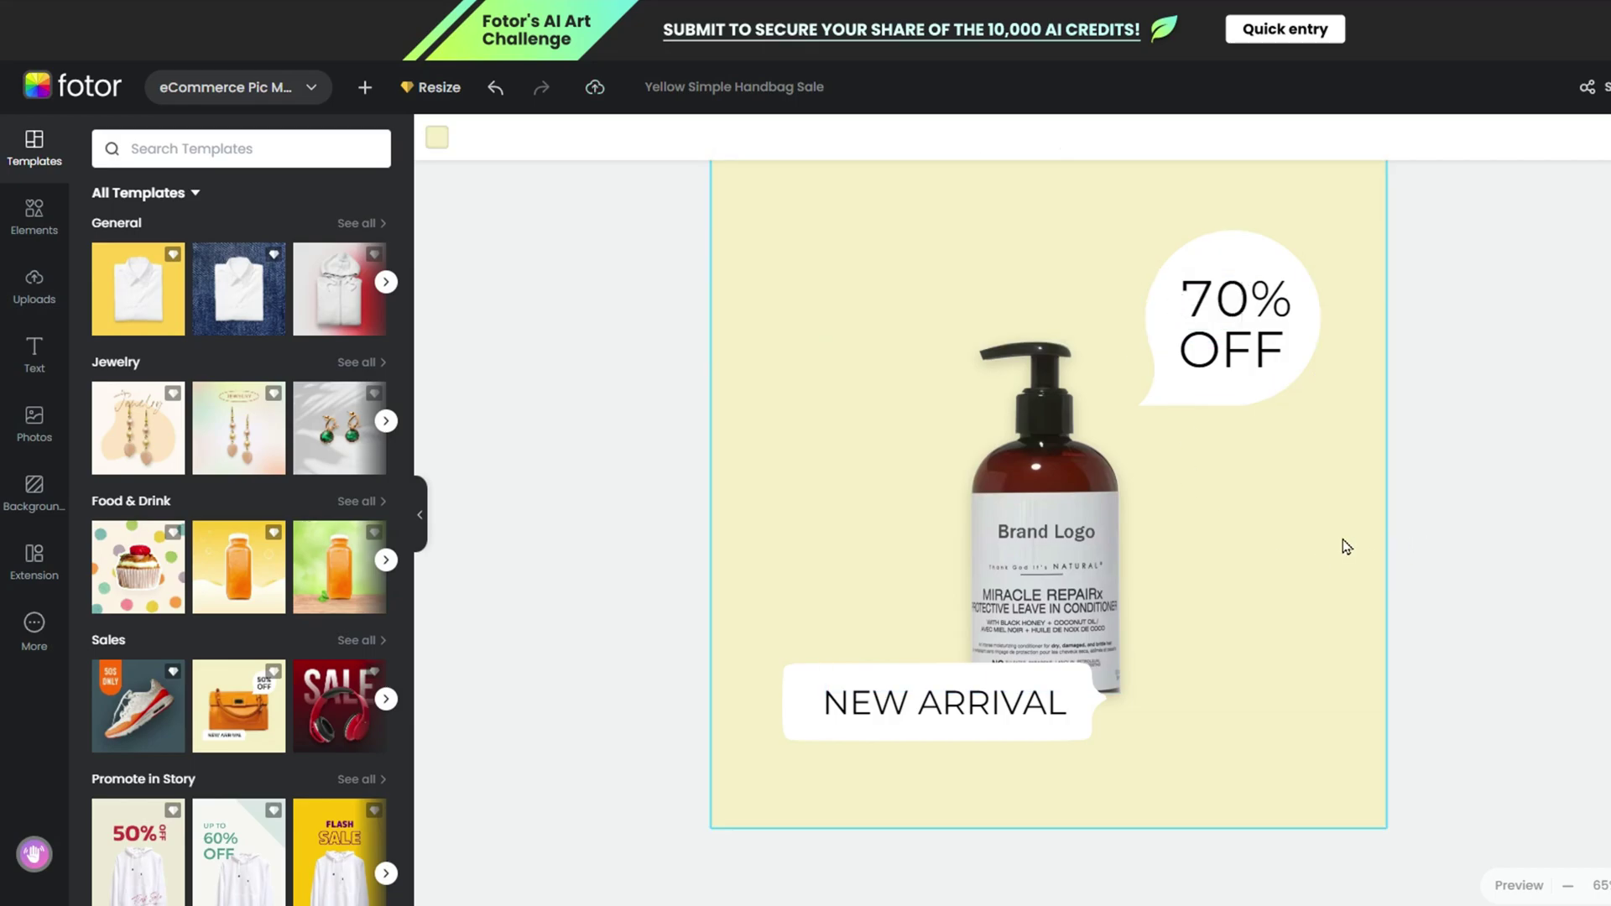
pyautogui.click(1346, 548)
pyautogui.click(998, 711)
pyautogui.moveTo(1064, 705); pyautogui.dragTo(783, 702)
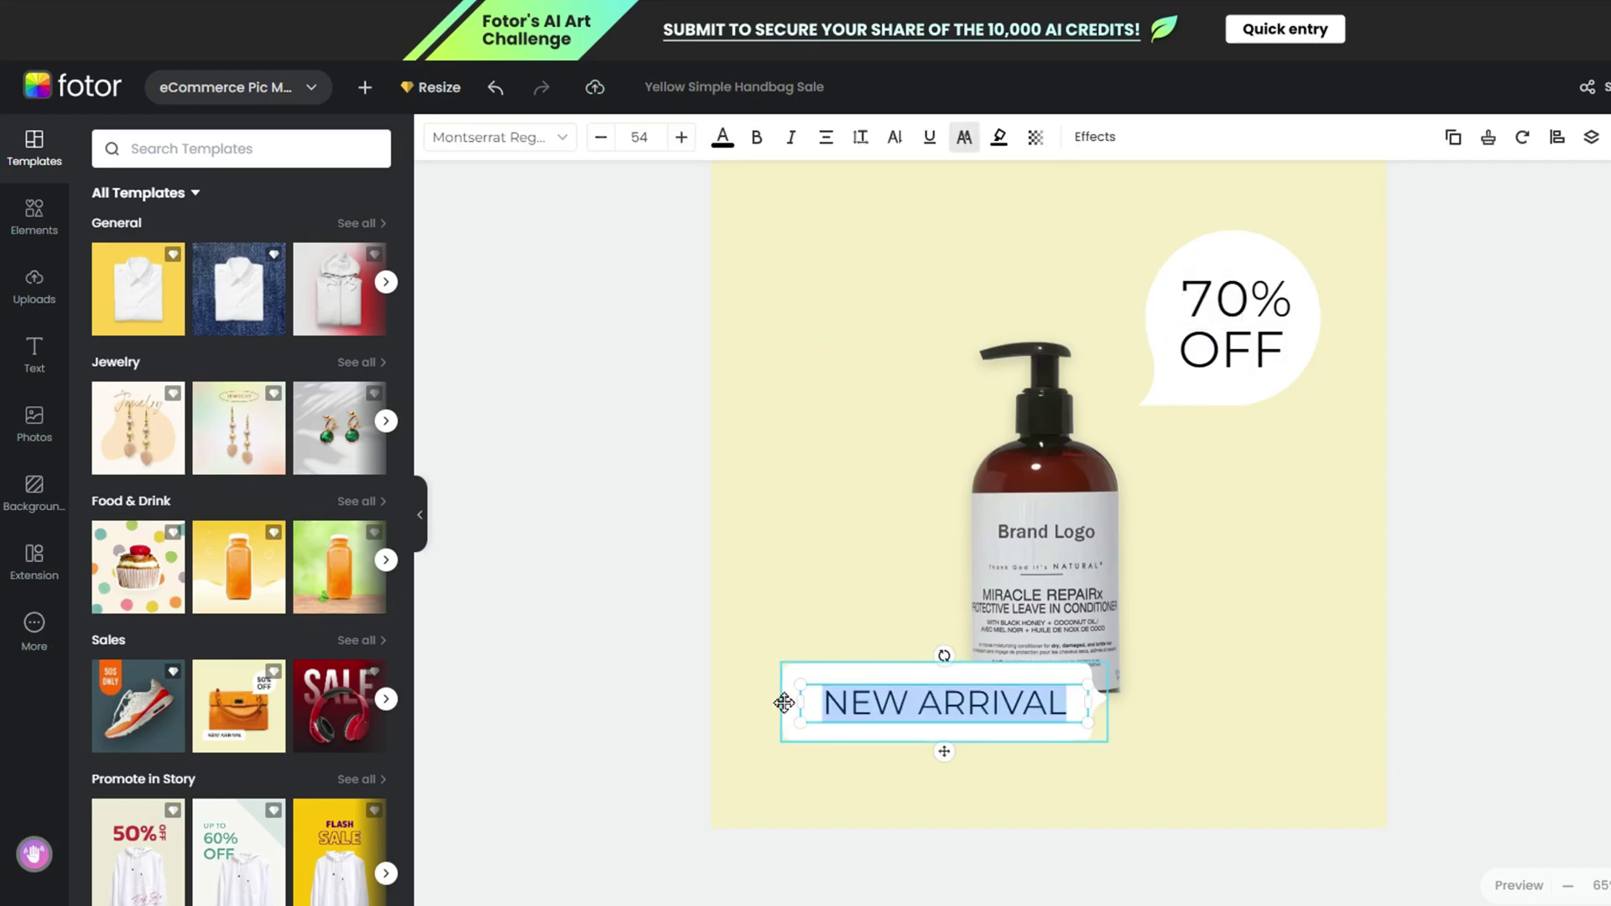
pyautogui.write('SA')
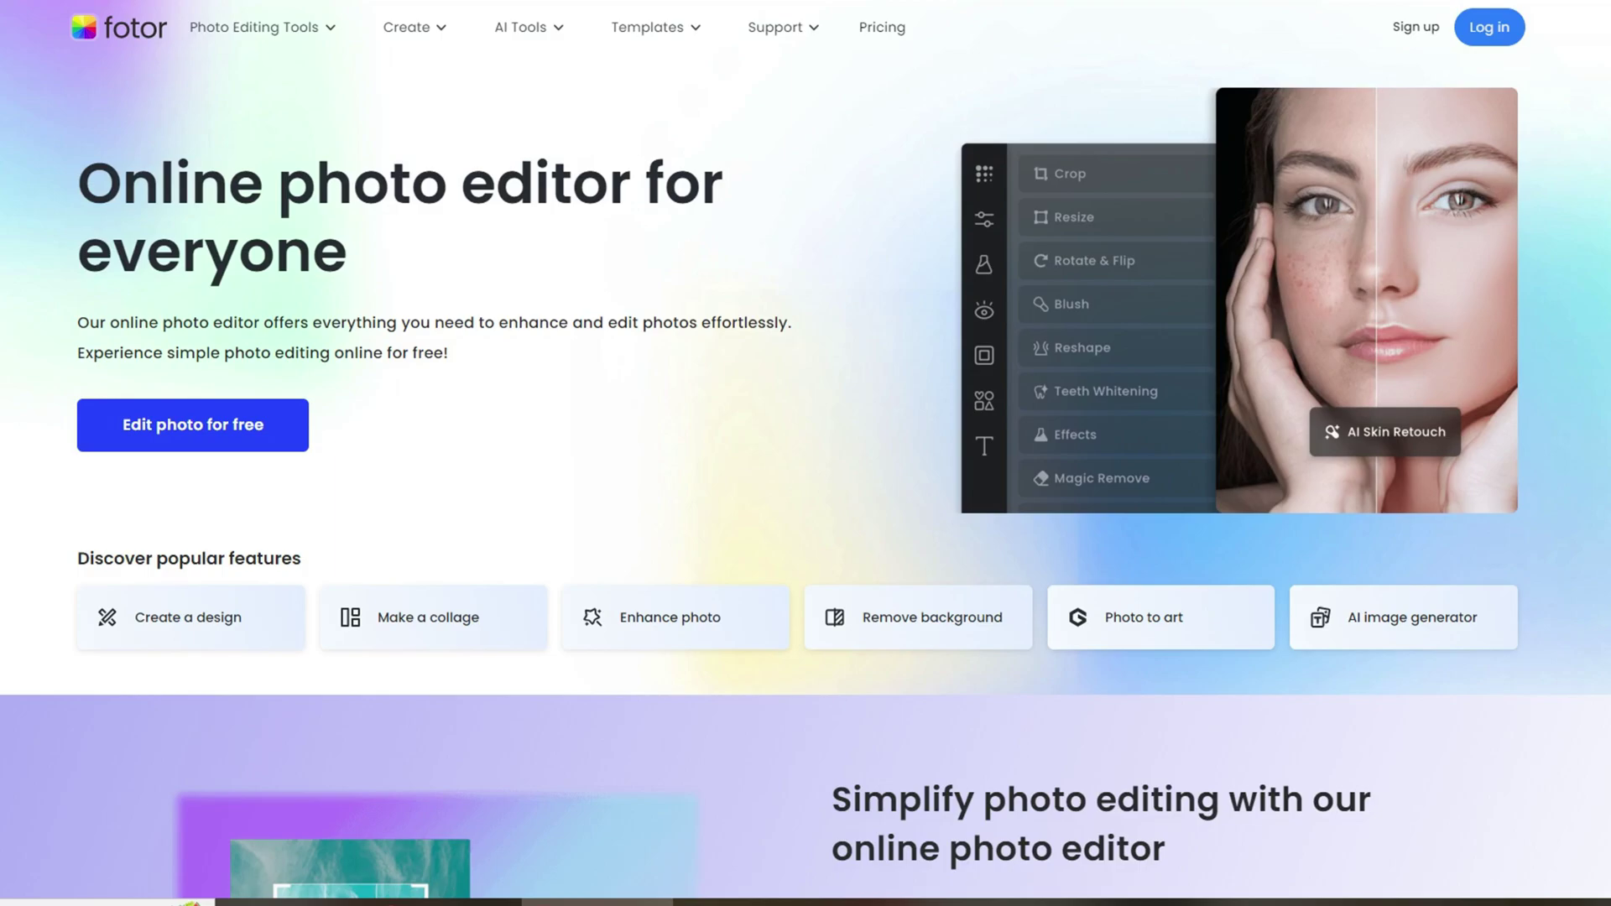
pyautogui.scroll(-5, 805, 453)
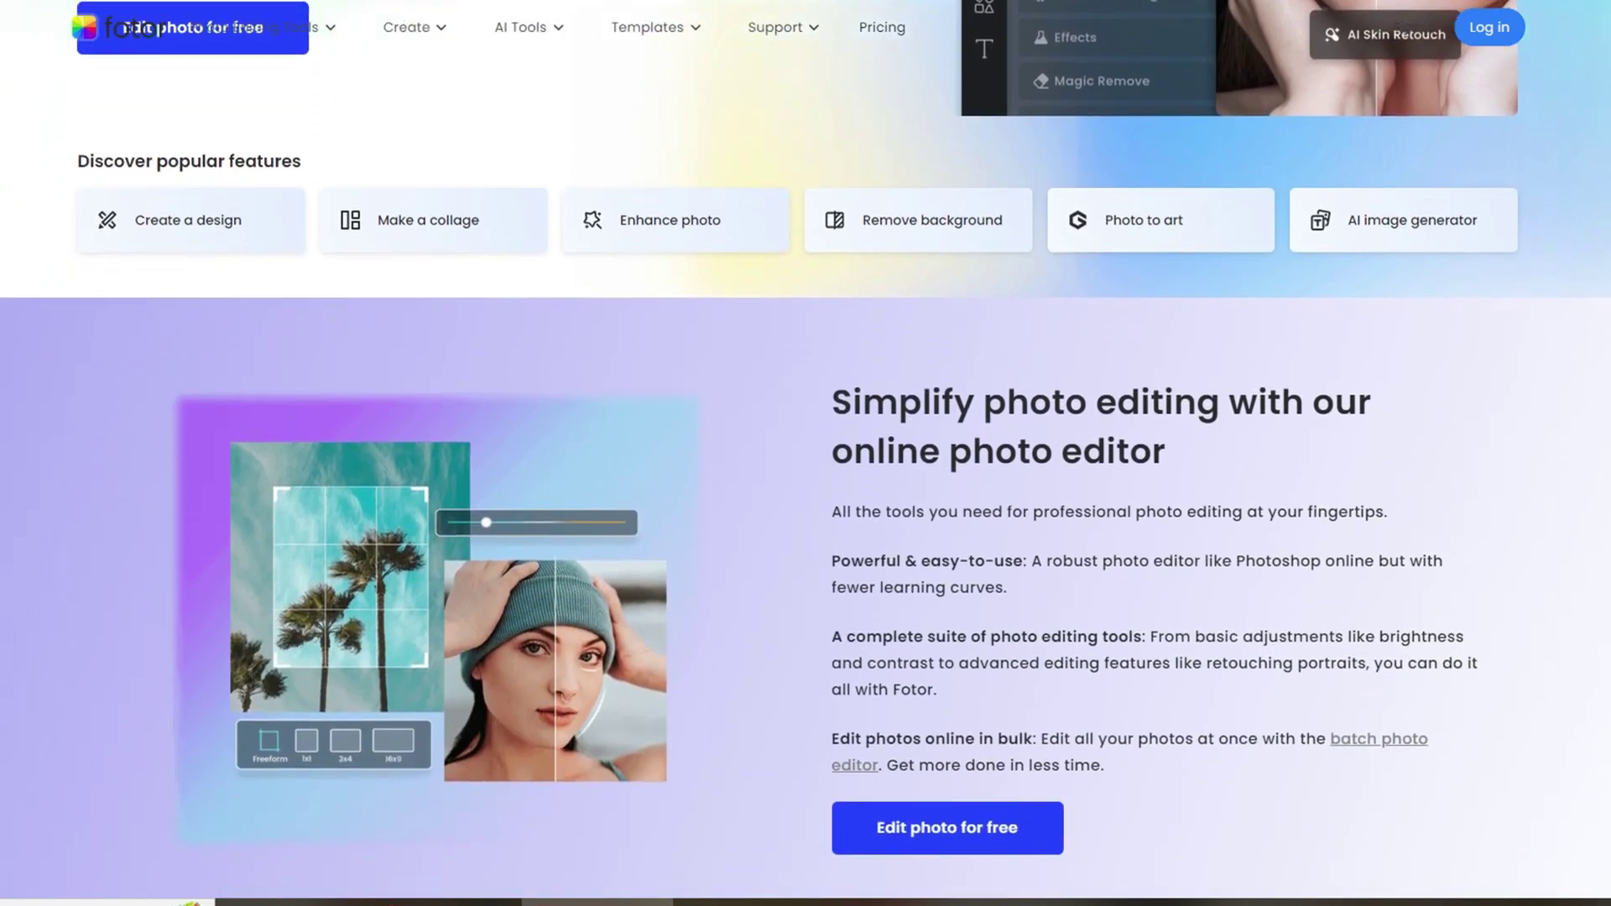
pyautogui.scroll(-1, 807, 454)
pyautogui.scroll(-2, 807, 454)
pyautogui.scroll(-2, 807, 453)
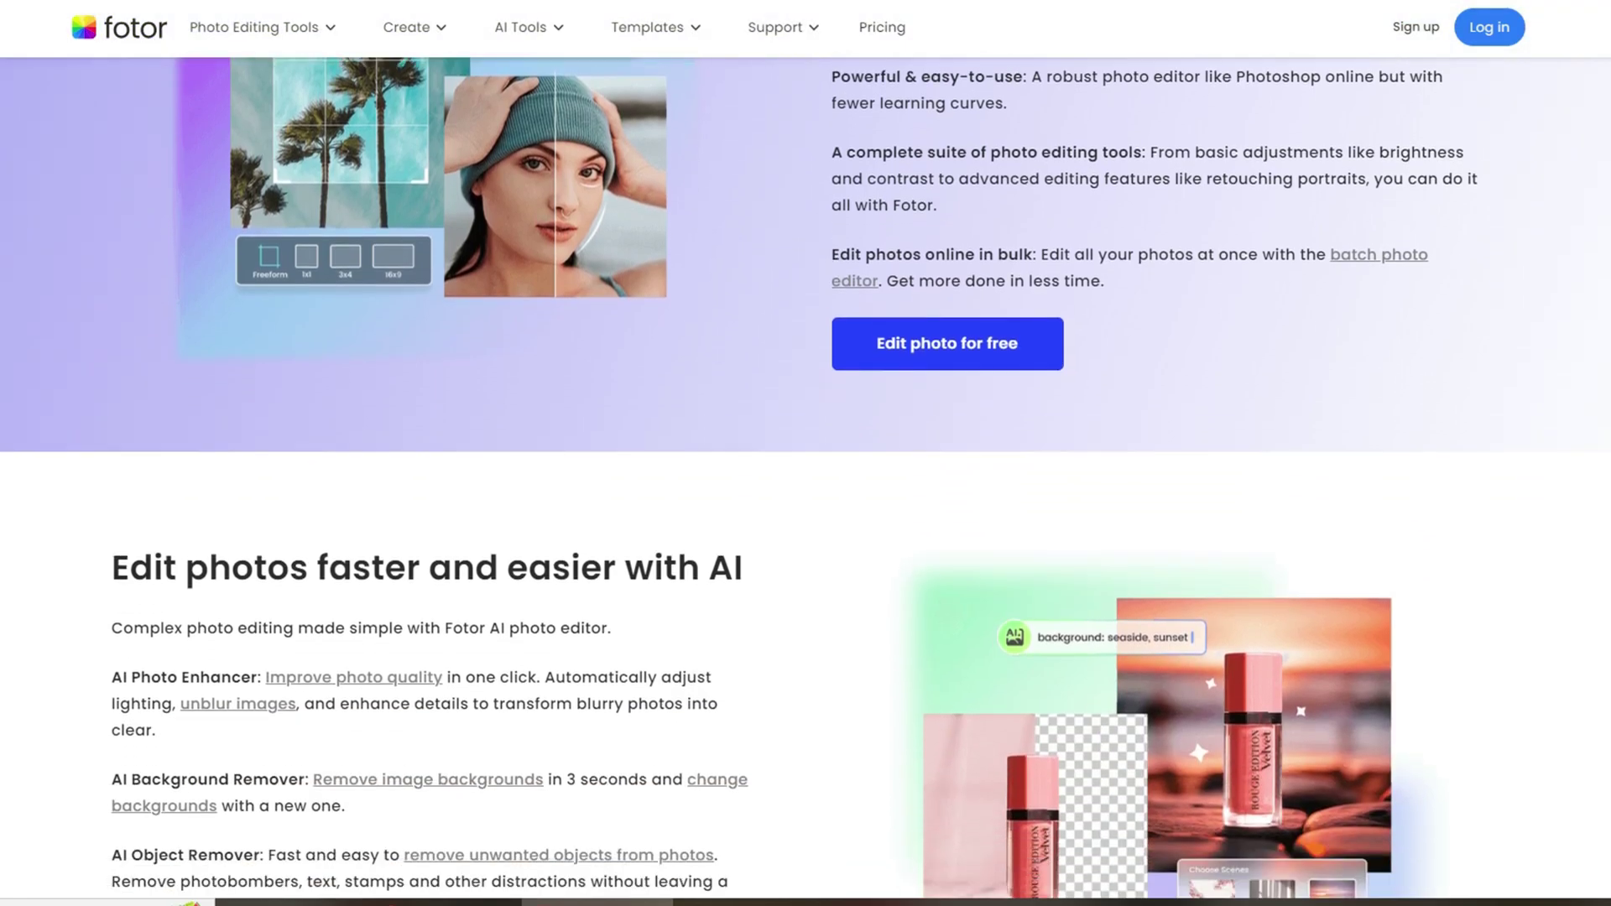
pyautogui.scroll(-1, 805, 453)
pyautogui.scroll(-1, 805, 453)
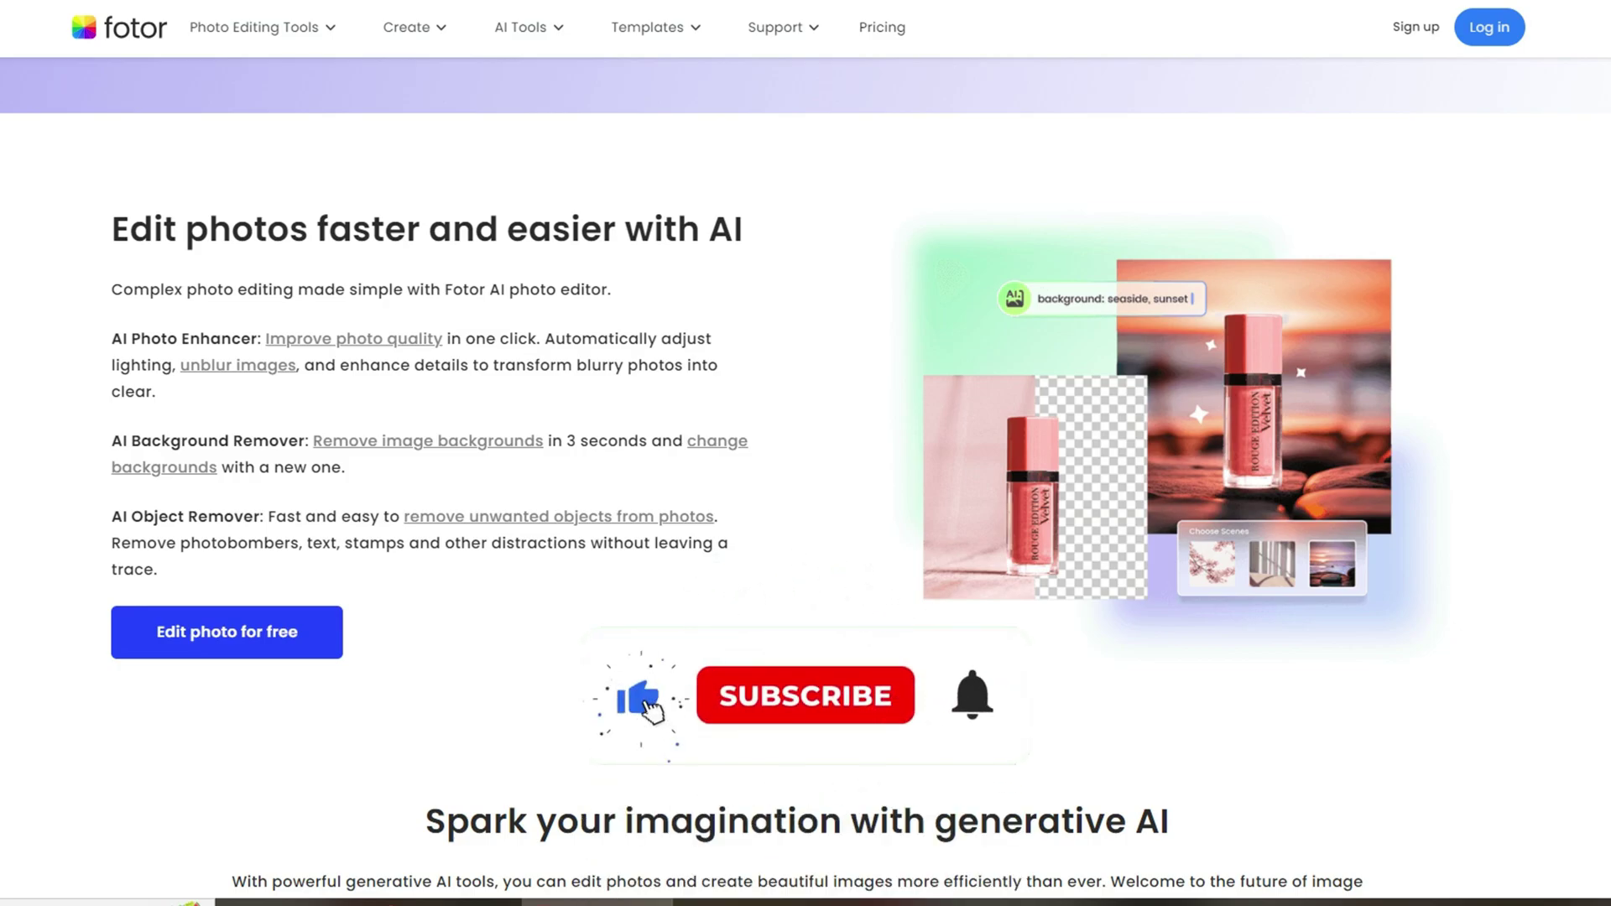
# - Open the Get Started with Fotor sign-up options from the landing page
pyautogui.click(1434, 36)
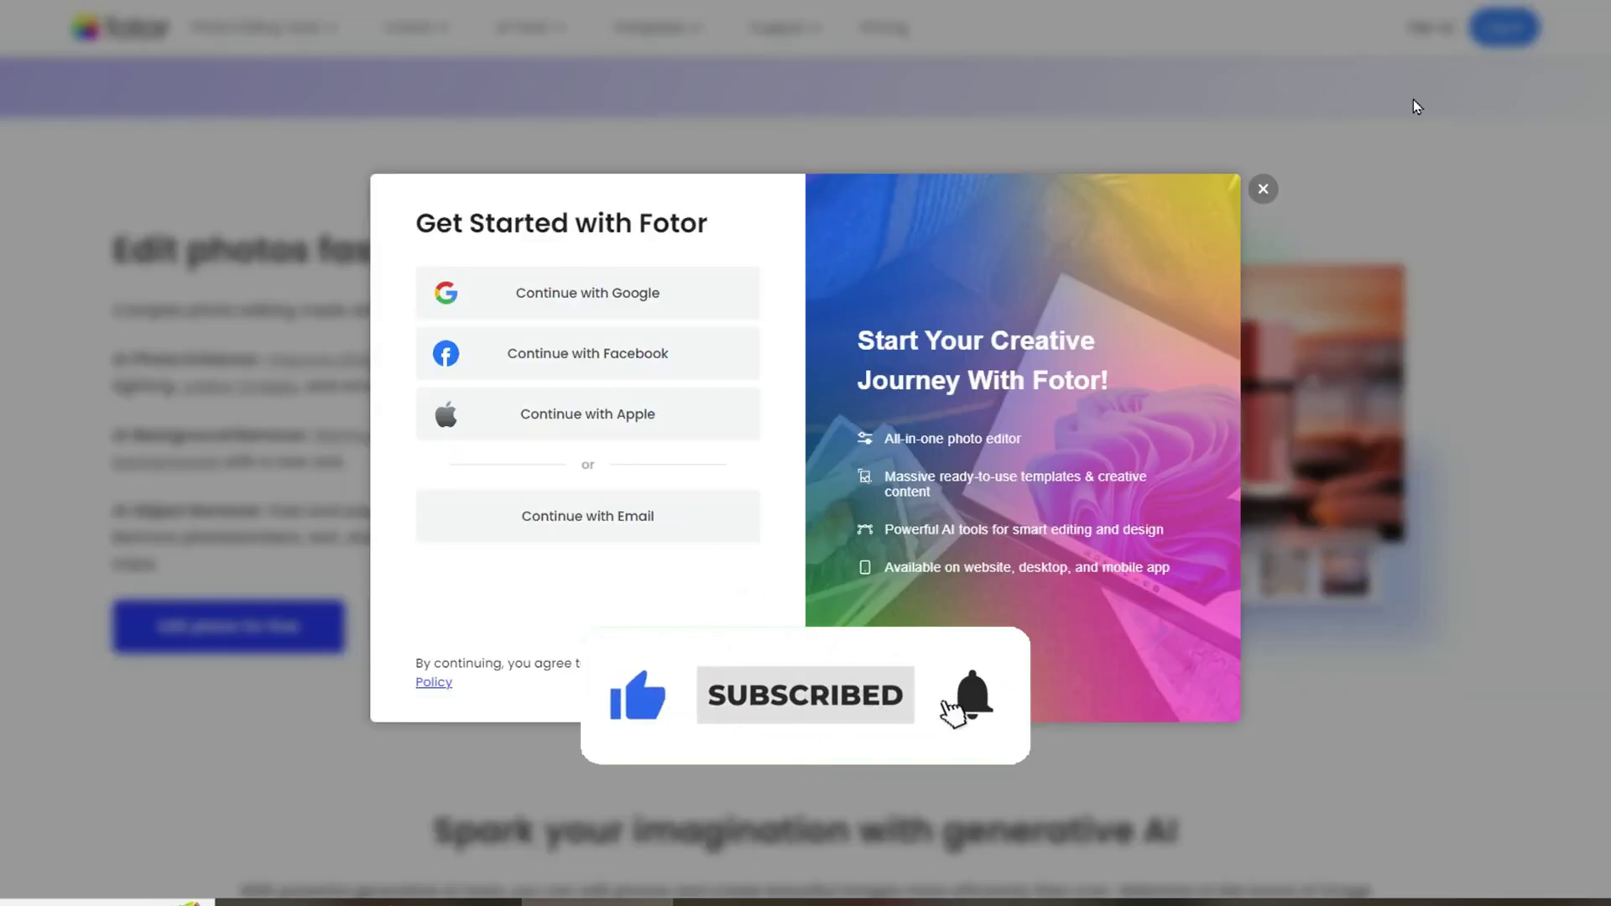